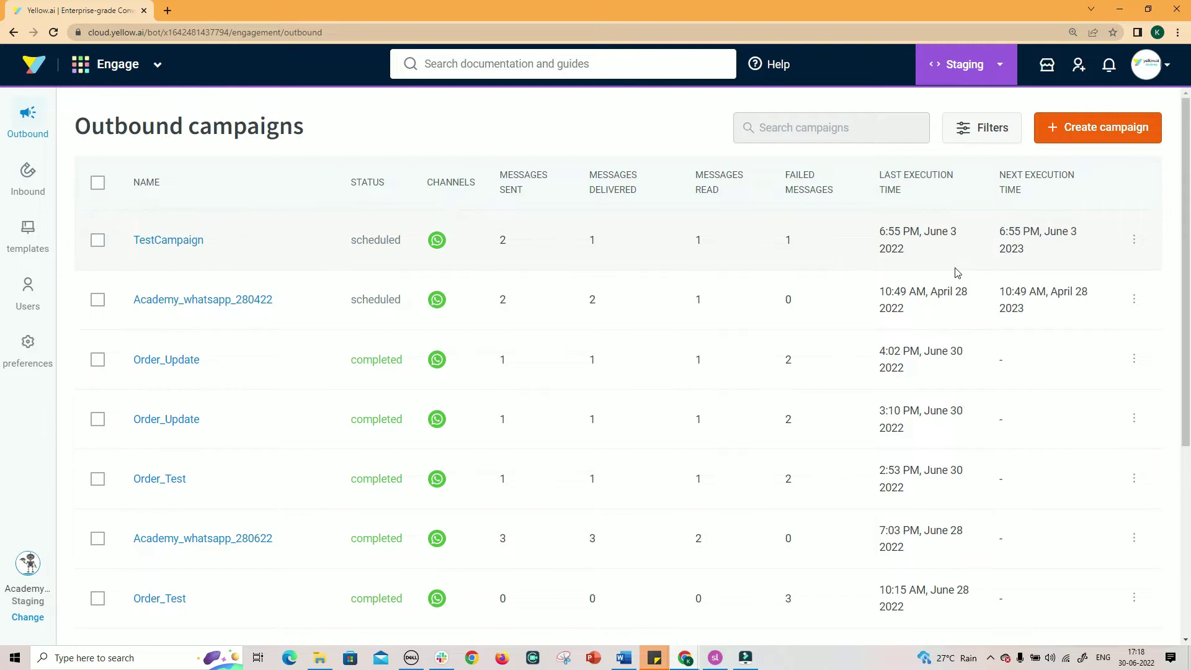
- Create the Order_Update WhatsApp campaign and filter its templates by 'orde'
{"action": "left_click", "coordinate": [1097, 141]}
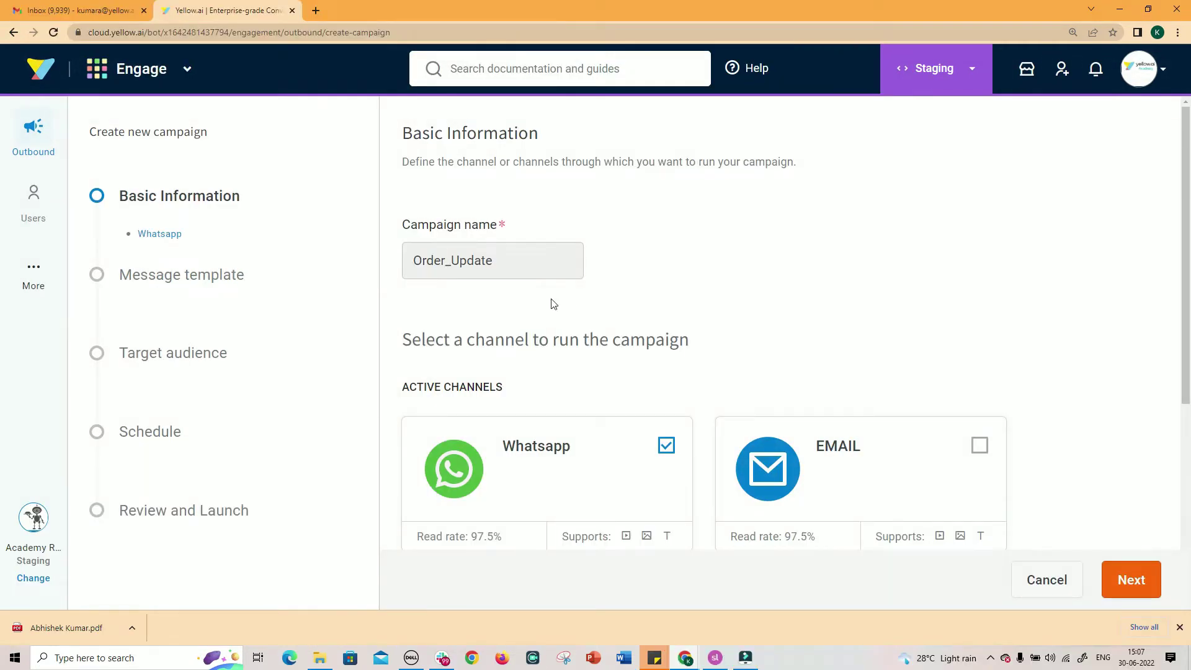
{"action": "left_click", "coordinate": [1144, 586]}
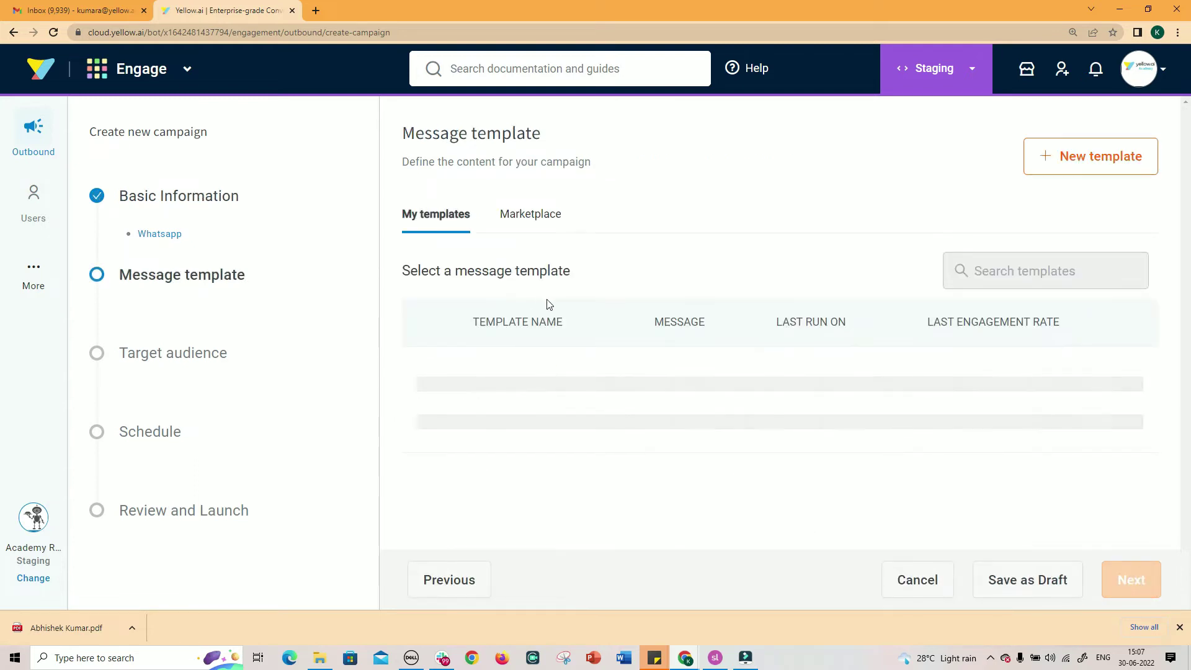
{"action": "left_click", "coordinate": [986, 271]}
{"action": "type", "text": "o"}
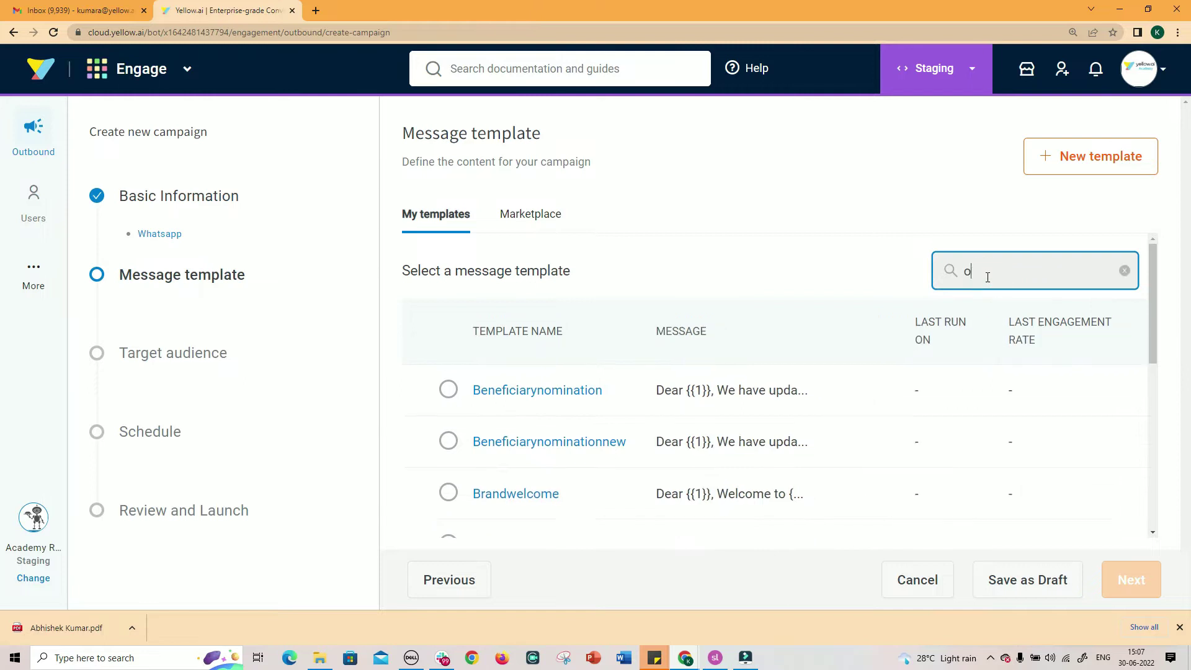
{"action": "type", "text": "rder"}
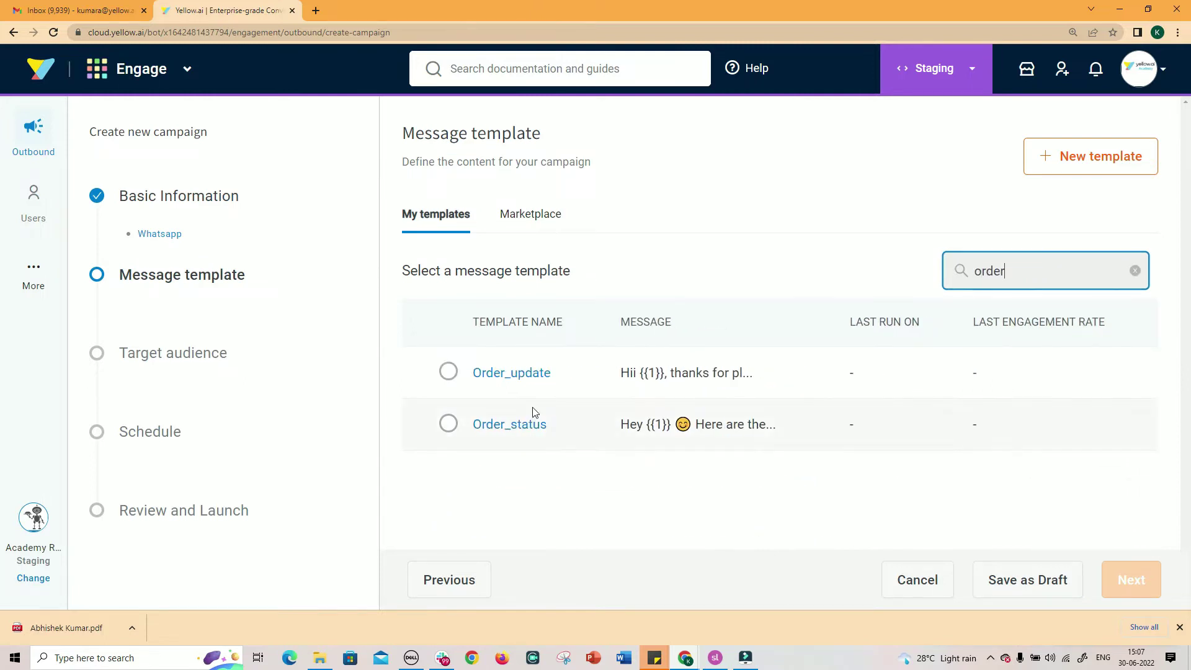
- Choose the Order_update template, sending to the number attribute from the available sender number
{"action": "left_click", "coordinate": [448, 371]}
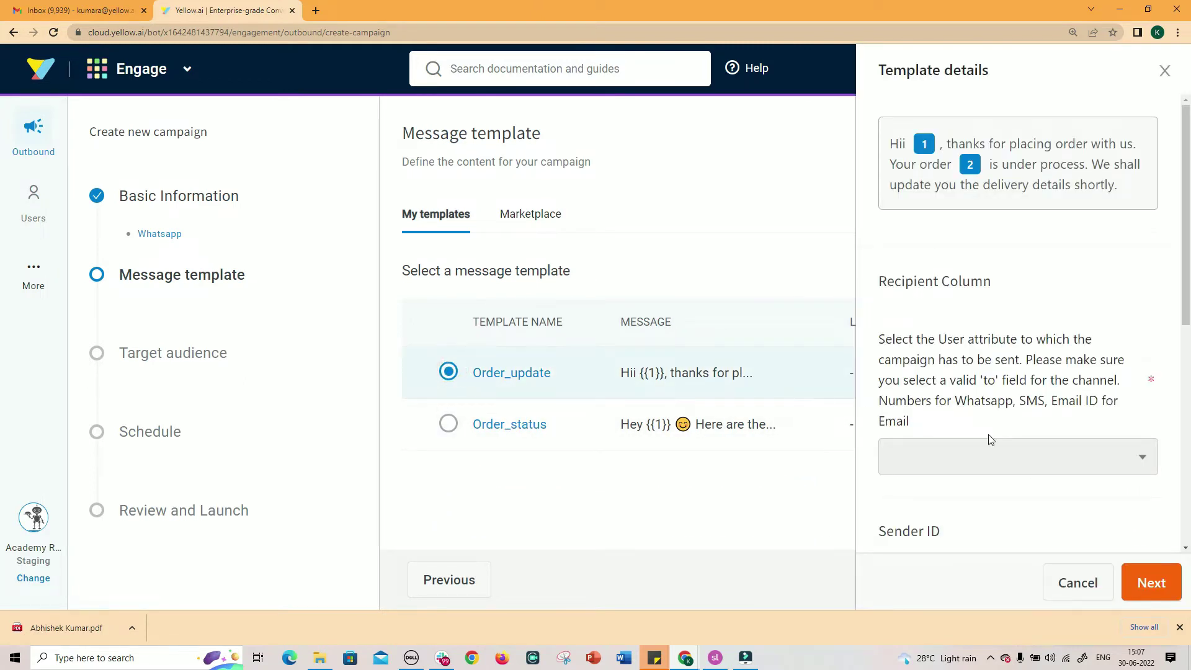
{"action": "scroll", "coordinate": [1103, 448], "scroll_direction": "down", "scroll_amount": 1}
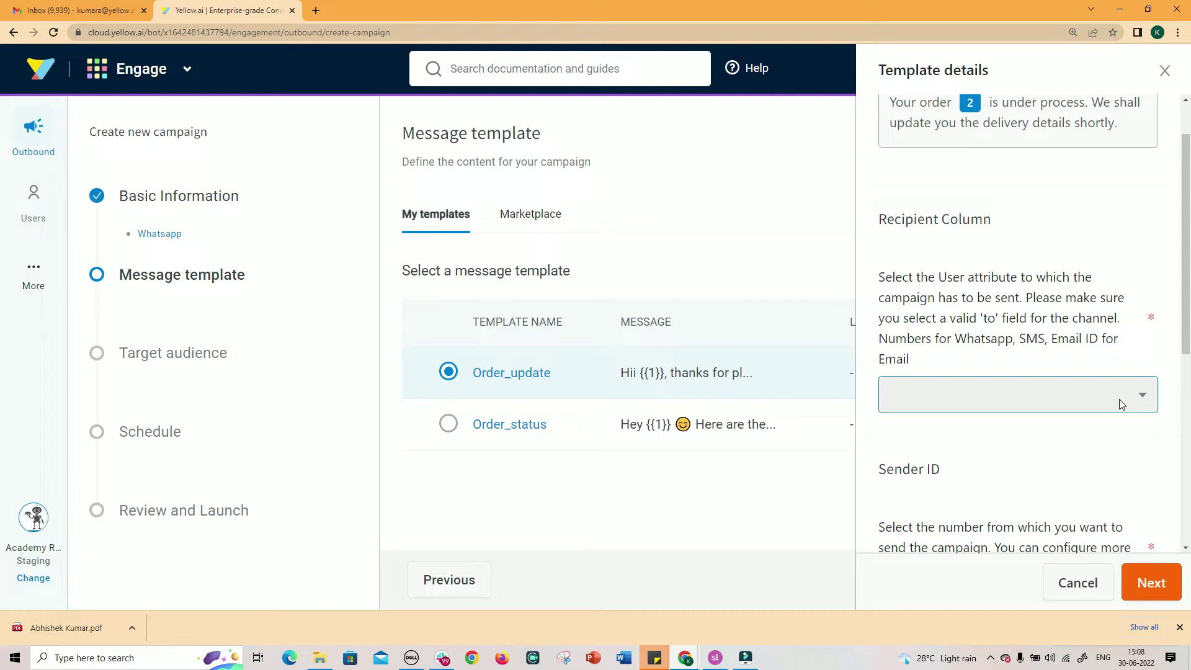
{"action": "left_click", "coordinate": [1119, 400]}
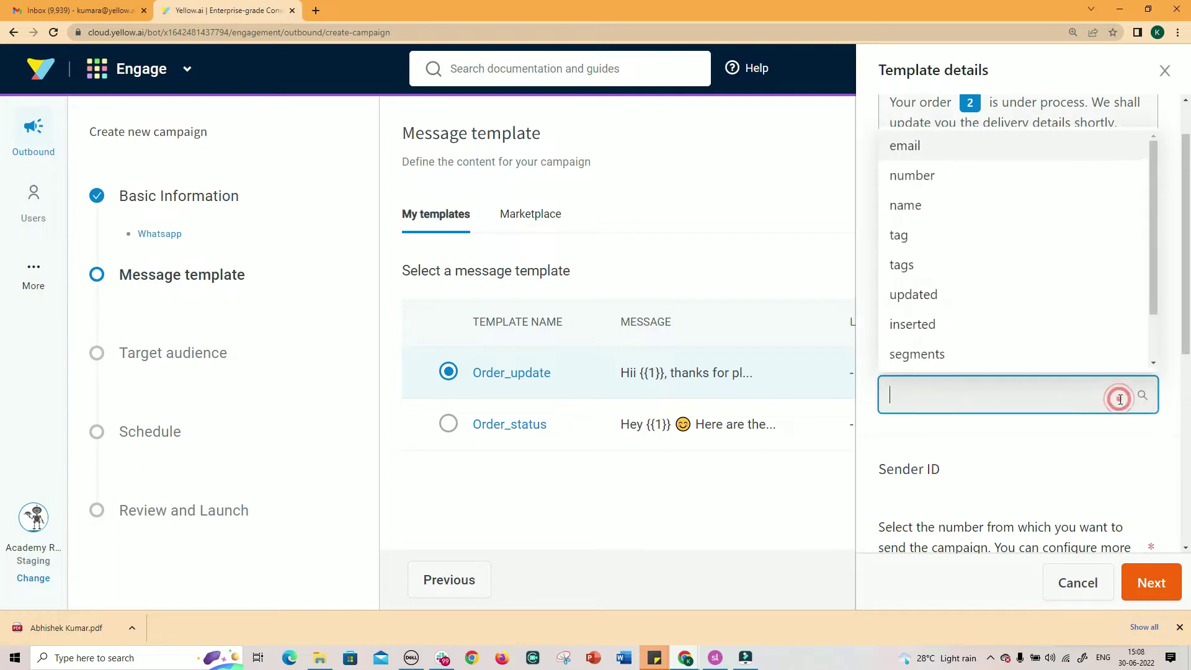
{"action": "left_click", "coordinate": [941, 180]}
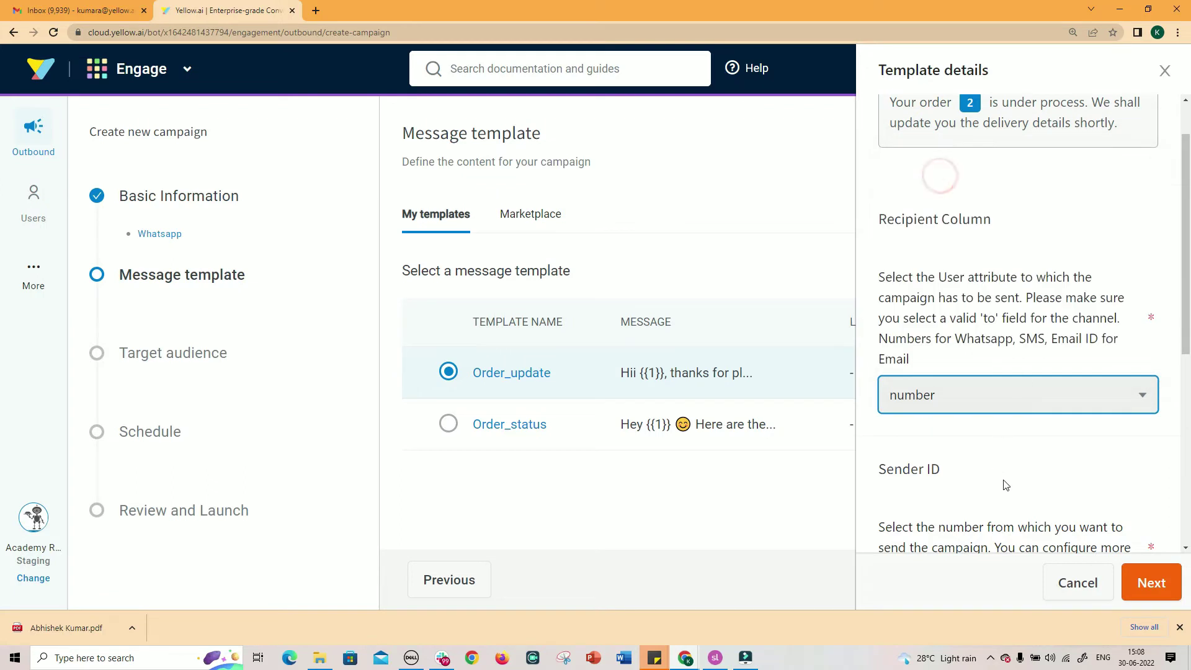
{"action": "scroll", "coordinate": [1006, 485], "scroll_direction": "down", "scroll_amount": 3}
{"action": "left_click", "coordinate": [1041, 411]}
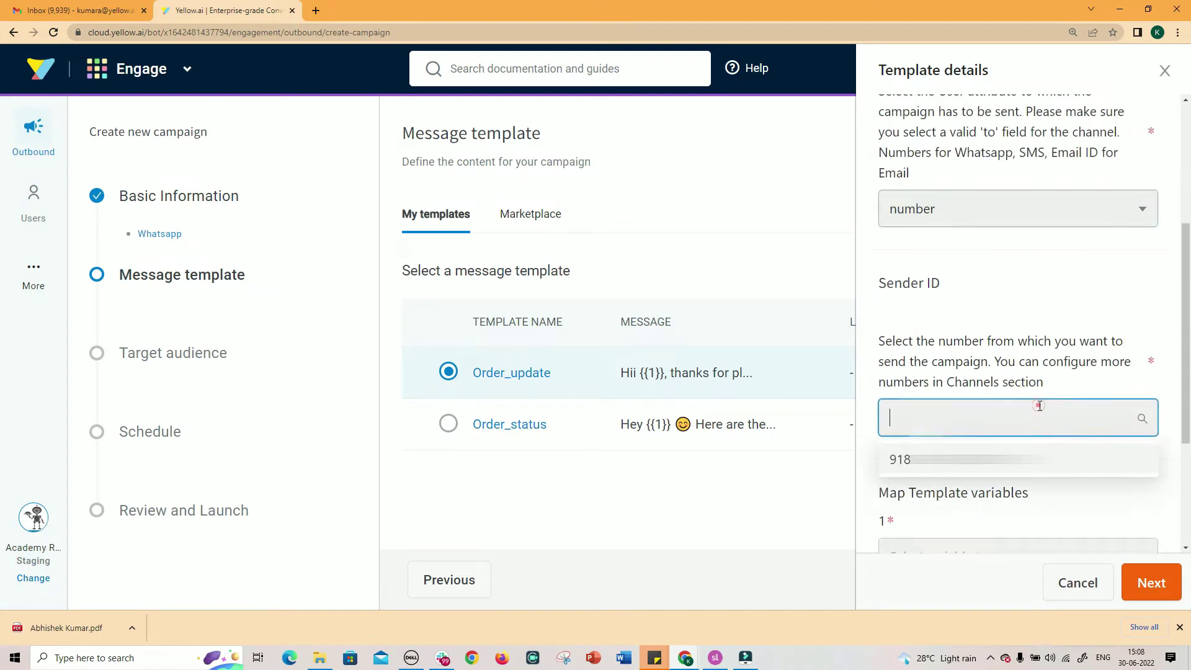
{"action": "left_click", "coordinate": [1017, 466]}
- Map template variable 1 to name and variable 2 to Order_number, then confirm the template
{"action": "scroll", "coordinate": [1035, 462], "scroll_direction": "down", "scroll_amount": 3}
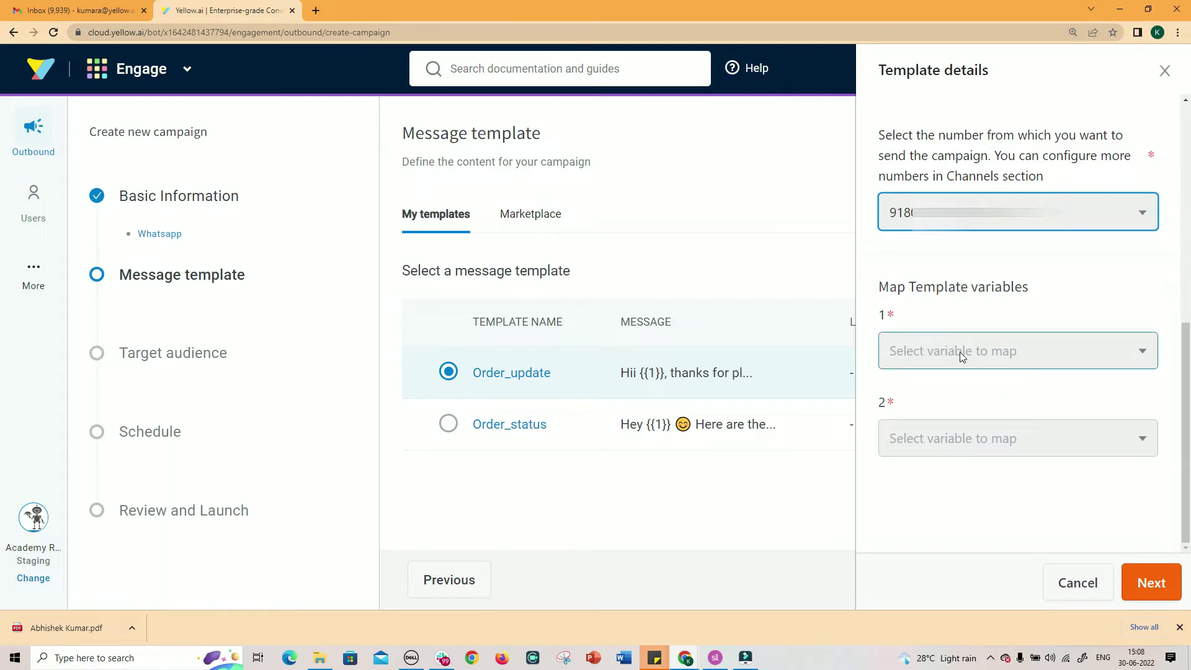
{"action": "scroll", "coordinate": [959, 352], "scroll_direction": "up", "scroll_amount": 5}
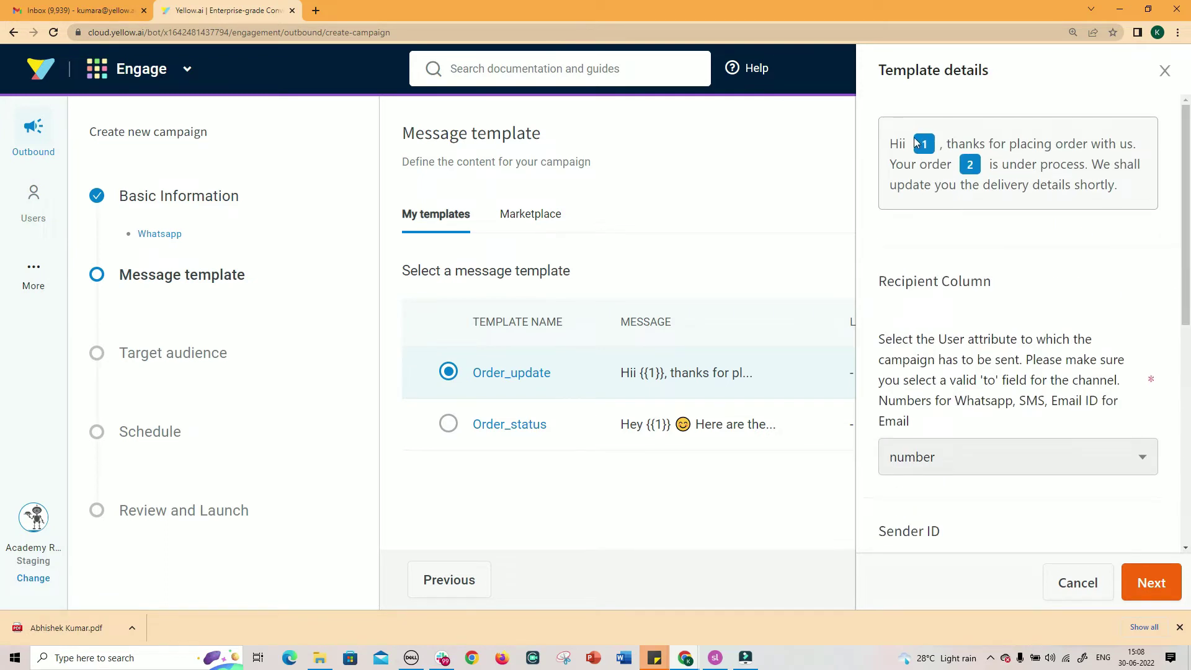
{"action": "left_click", "coordinate": [917, 141]}
{"action": "scroll", "coordinate": [978, 174], "scroll_direction": "down", "scroll_amount": 5}
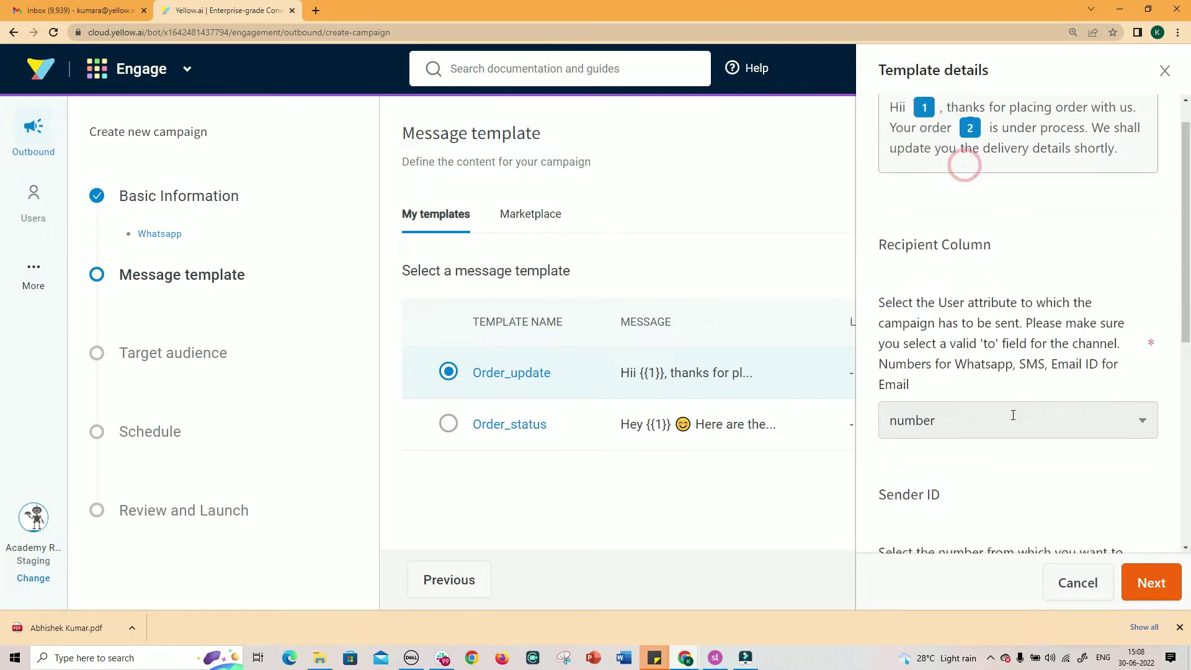
{"action": "left_click", "coordinate": [960, 353]}
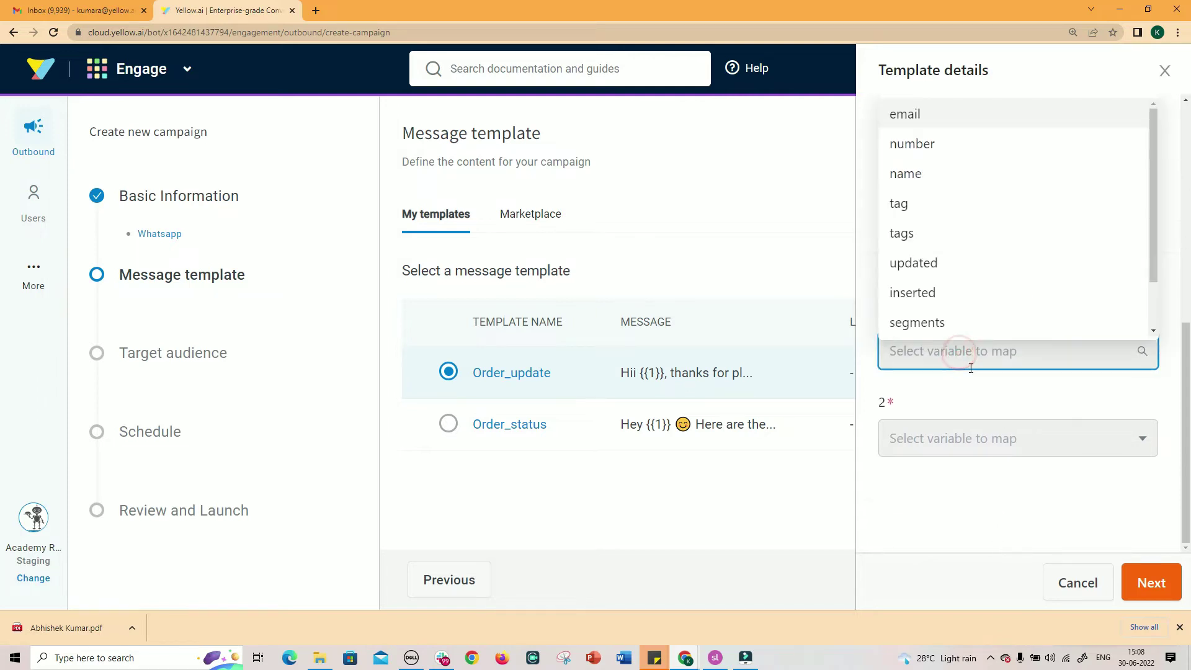
{"action": "left_click", "coordinate": [940, 186]}
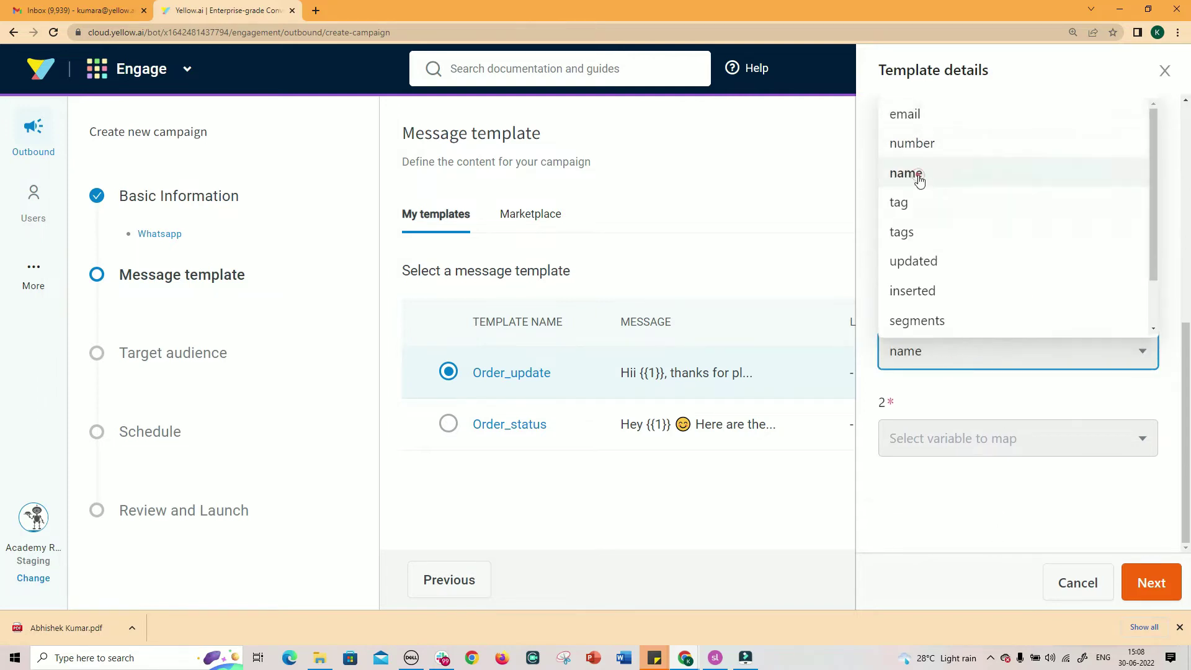
{"action": "left_click", "coordinate": [954, 444]}
{"action": "scroll", "coordinate": [971, 366], "scroll_direction": "down", "scroll_amount": 1}
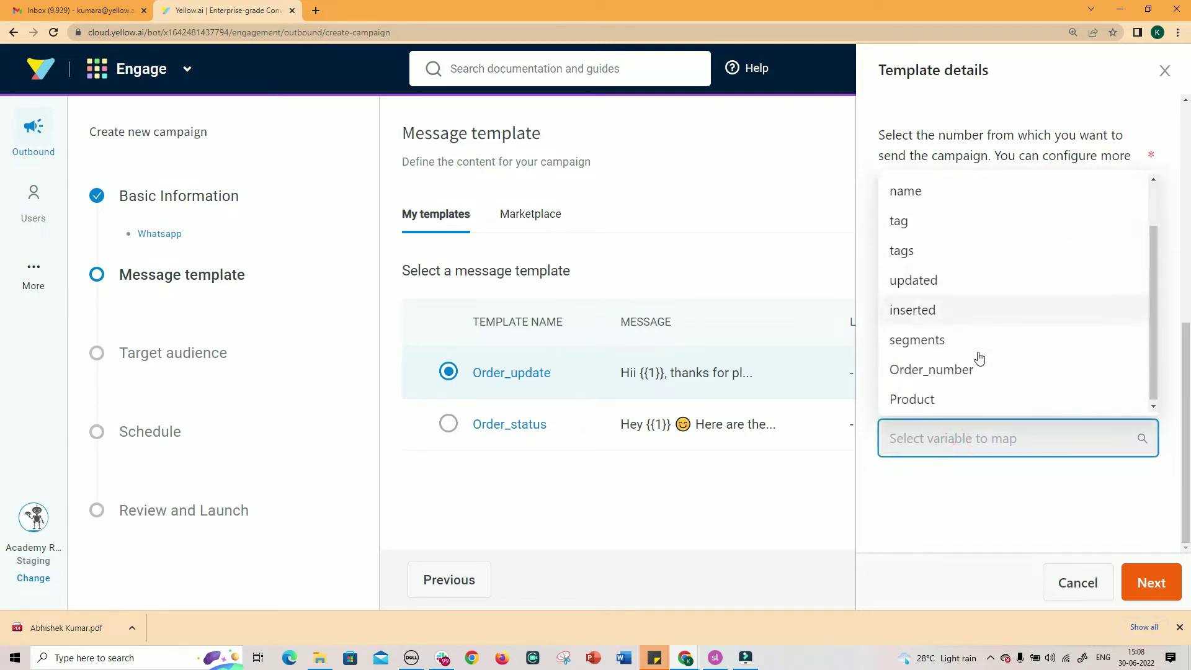
{"action": "left_click", "coordinate": [936, 371]}
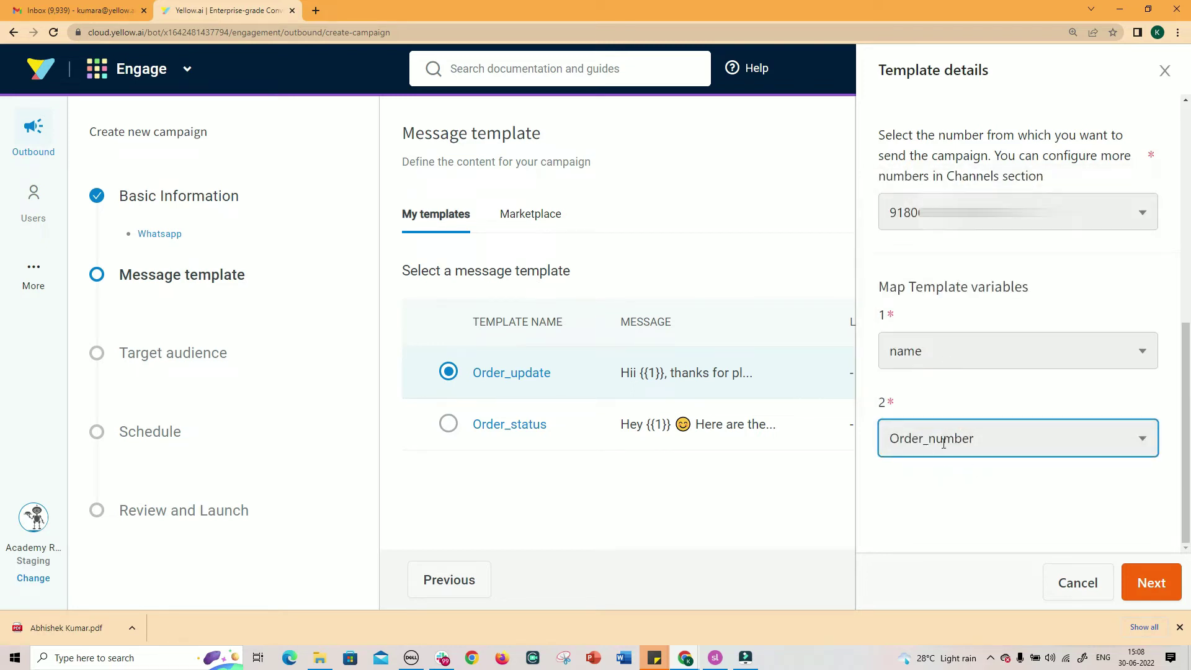
{"action": "left_click", "coordinate": [1155, 588]}
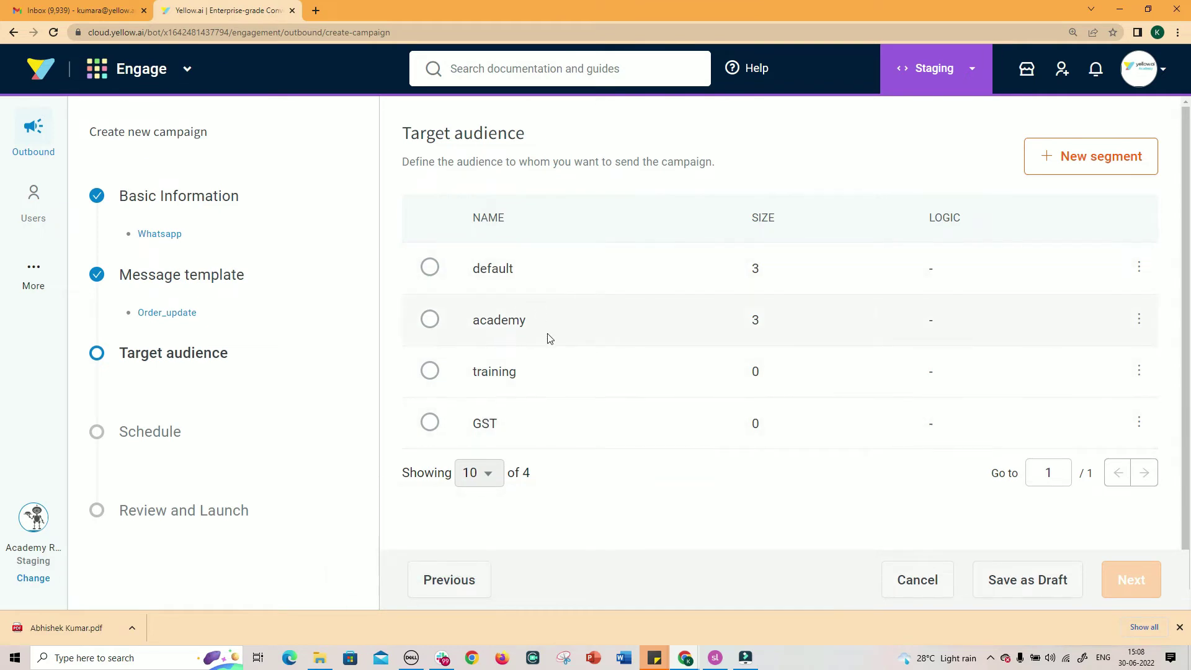
- Select the academy segment as the campaign's target audience
{"action": "left_click", "coordinate": [432, 321]}
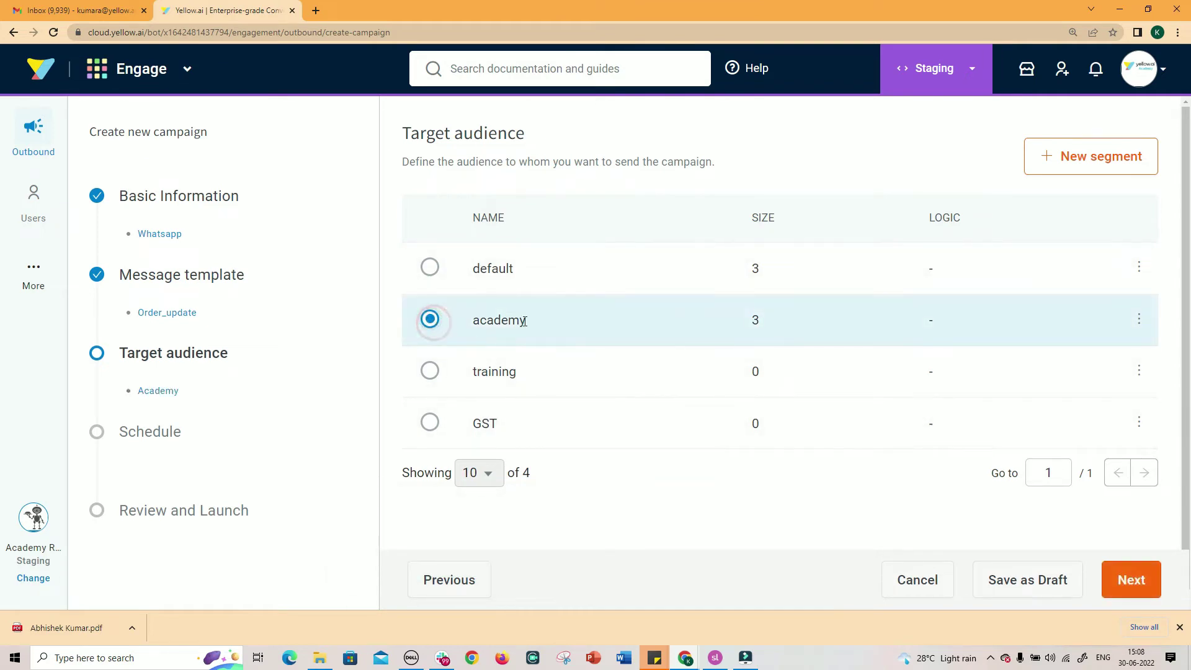
{"action": "left_click_drag", "start_coordinate": [475, 320], "coordinate": [552, 325]}
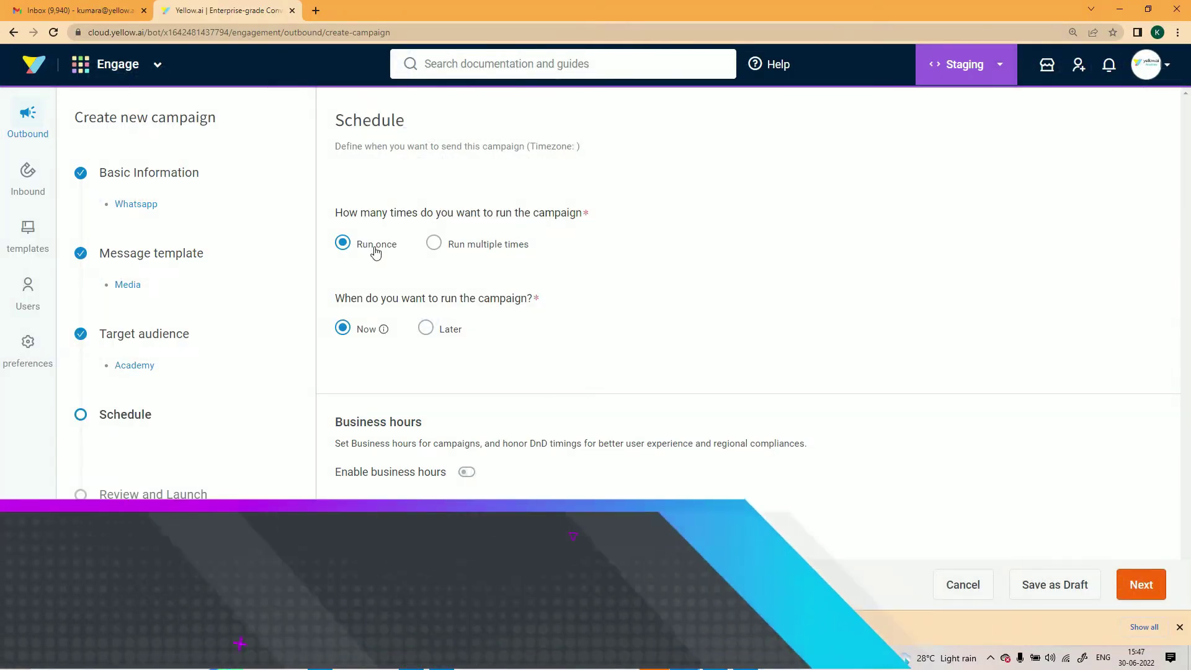
- Try a Later schedule dated 1 July 2022 at hour 01 and confirm it
{"action": "mouse_move", "coordinate": [382, 342]}
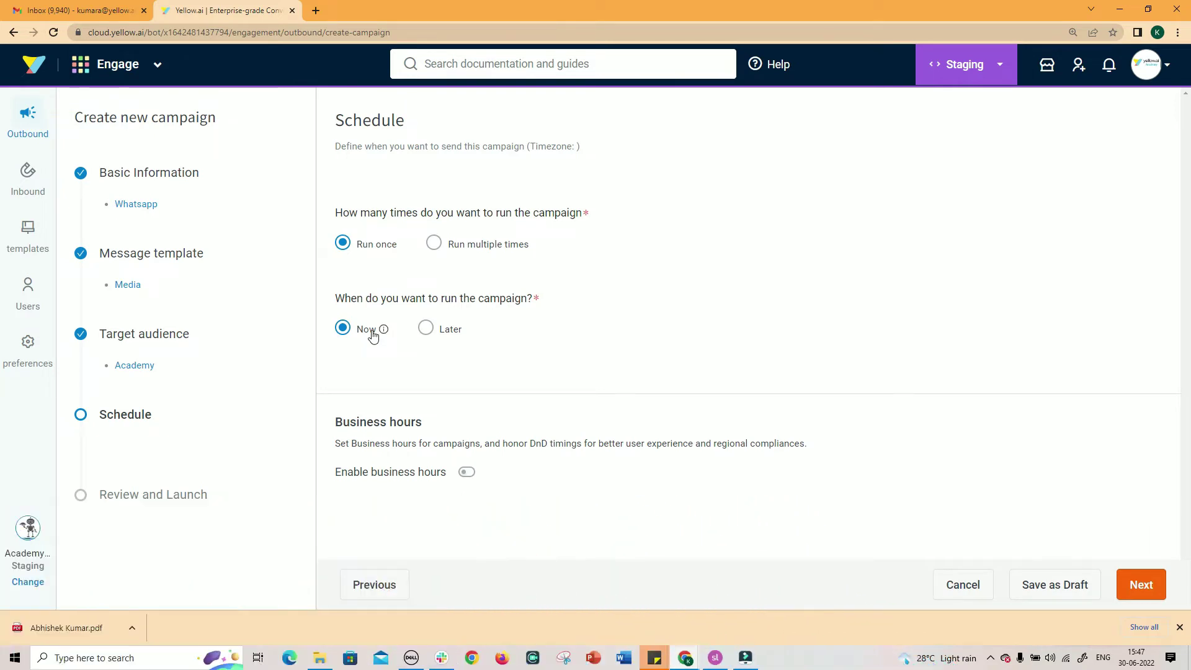
{"action": "left_click", "coordinate": [426, 329]}
{"action": "left_click", "coordinate": [484, 412]}
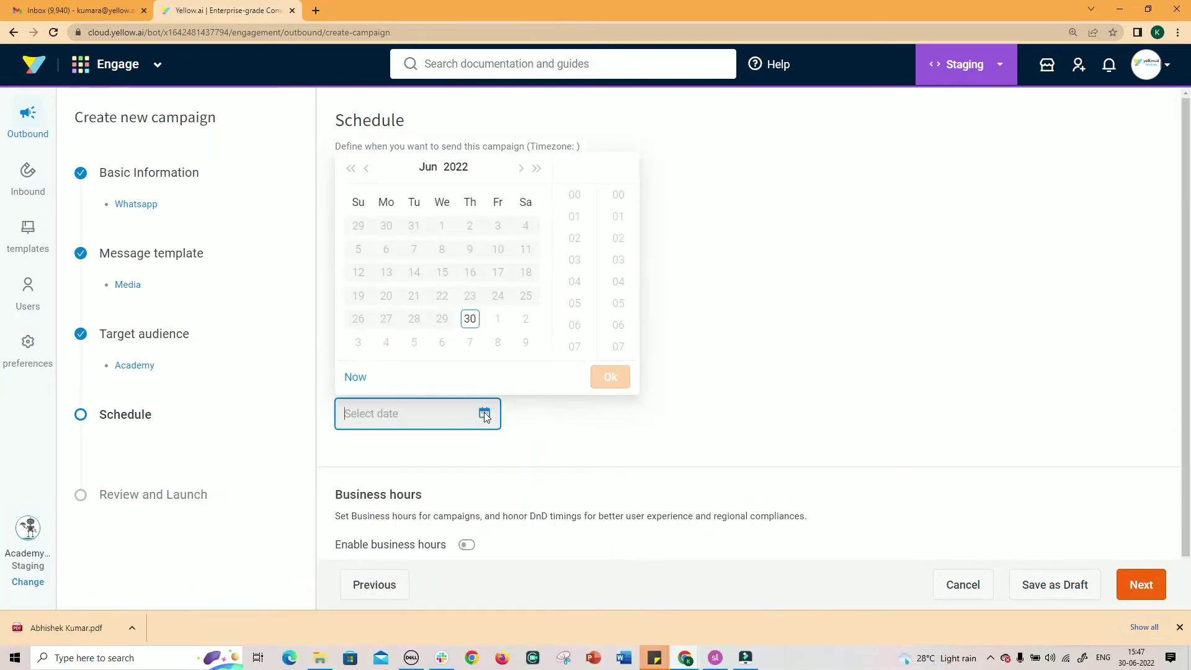
{"action": "left_click", "coordinate": [498, 319]}
{"action": "scroll", "coordinate": [566, 248], "scroll_direction": "up", "scroll_amount": 5}
{"action": "left_click", "coordinate": [566, 214]}
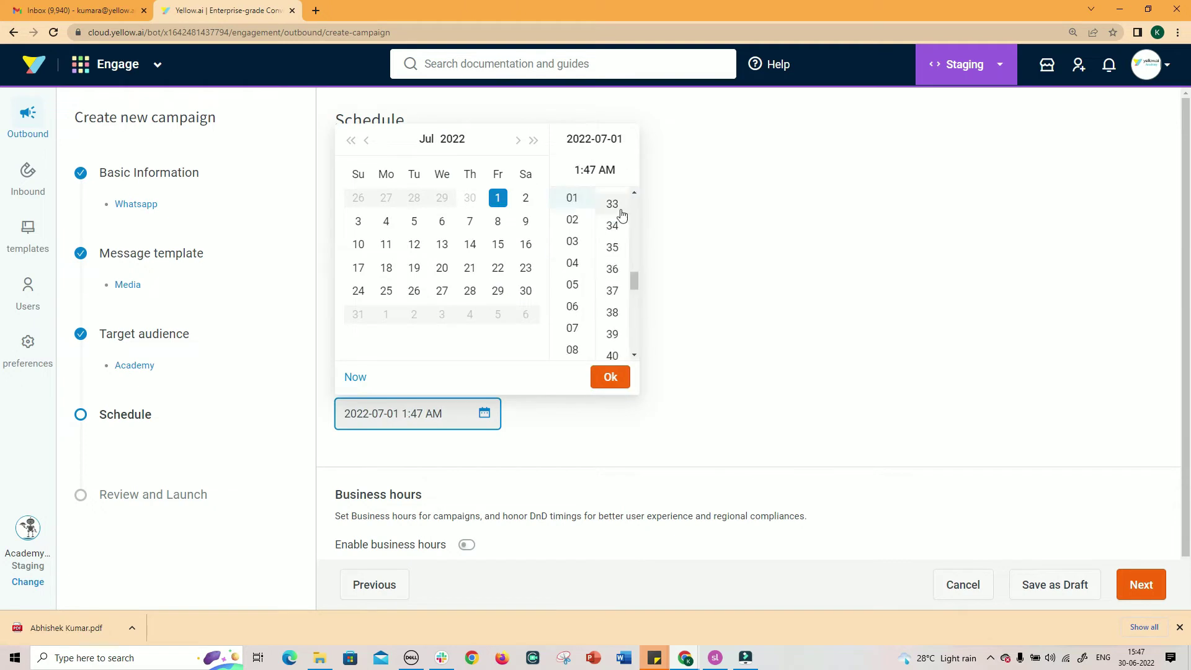
{"action": "scroll", "coordinate": [611, 248], "scroll_direction": "up", "scroll_amount": 10}
{"action": "left_click", "coordinate": [611, 199]}
{"action": "left_click", "coordinate": [610, 377]}
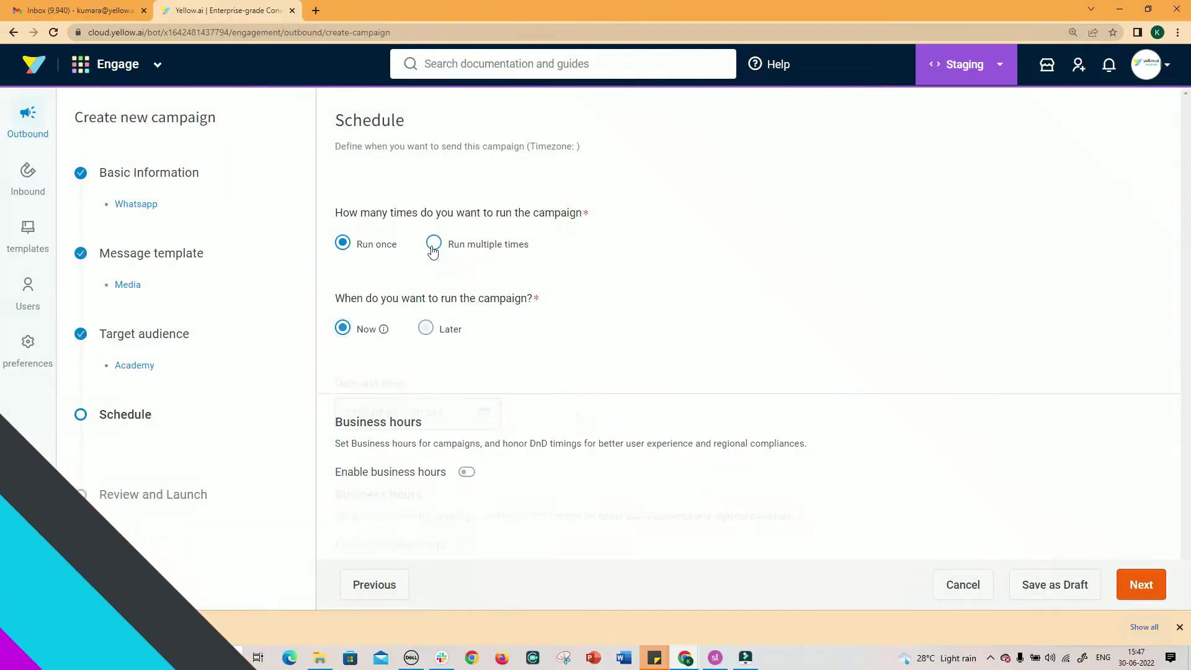
- Switch to Run multiple times, repeating daily at 5:00 PM
{"action": "left_click", "coordinate": [433, 248]}
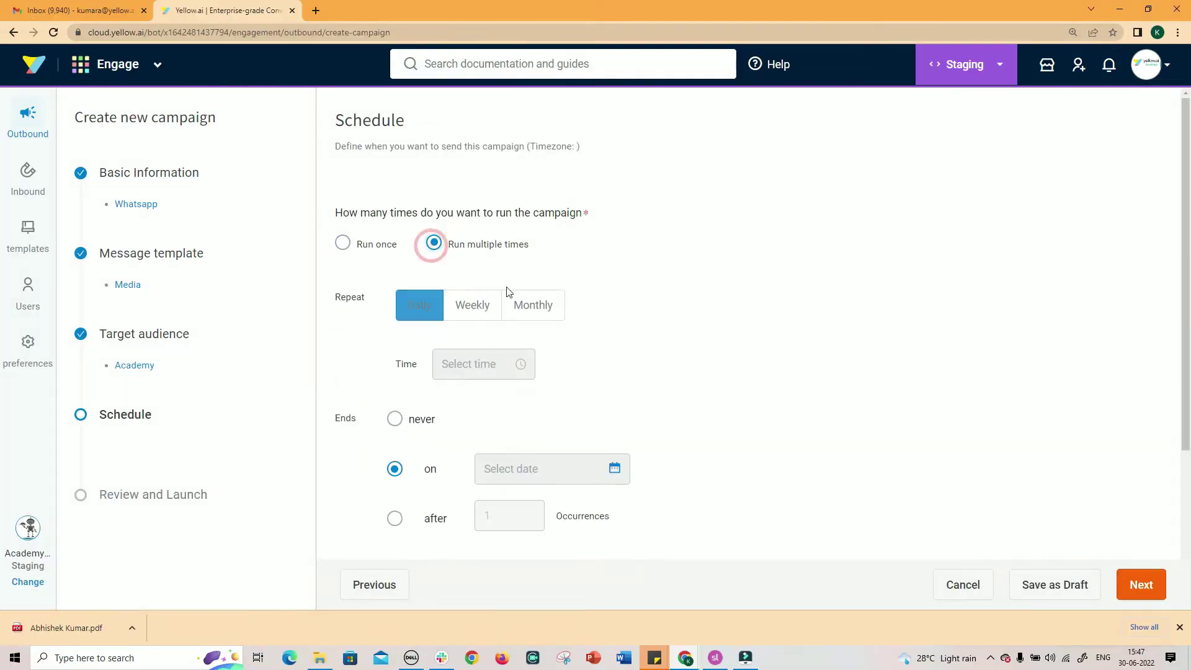
{"action": "left_click", "coordinate": [466, 308]}
{"action": "left_click", "coordinate": [537, 313]}
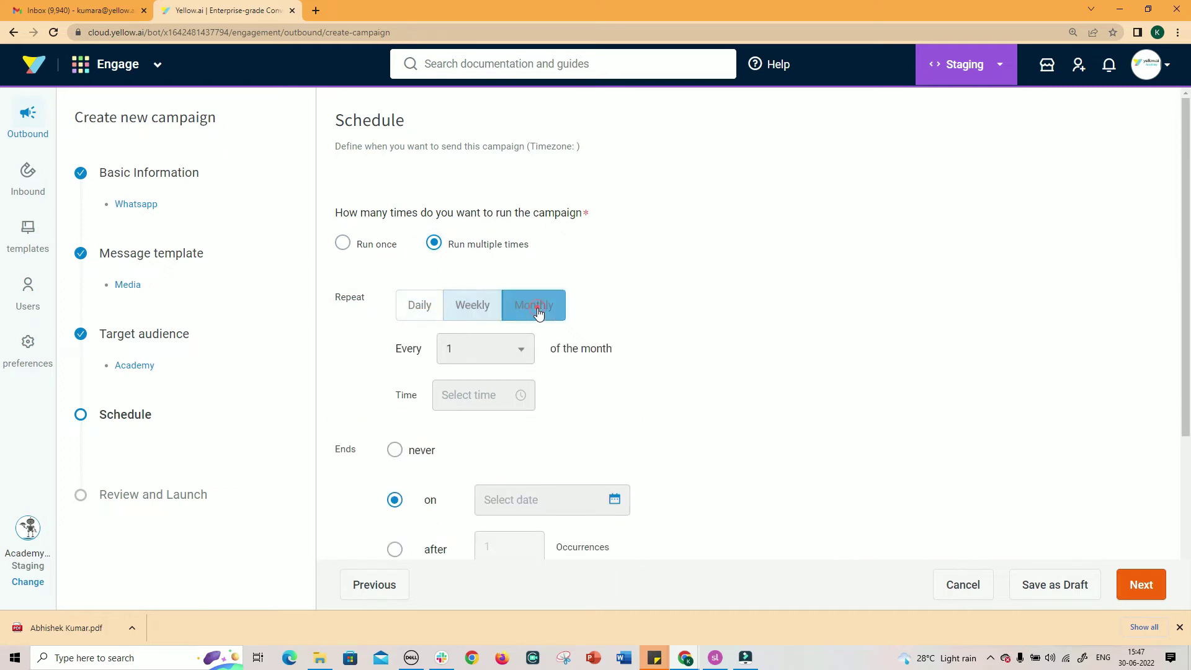
{"action": "left_click", "coordinate": [420, 317]}
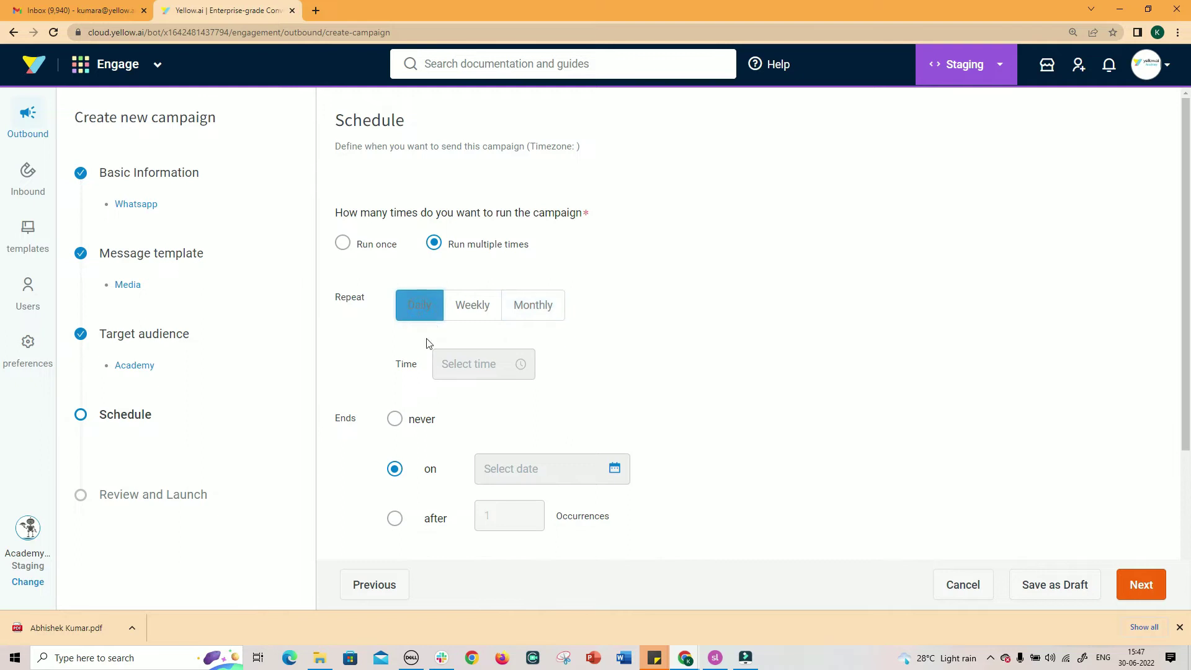
{"action": "left_click", "coordinate": [472, 368]}
{"action": "scroll", "coordinate": [459, 490], "scroll_direction": "down", "scroll_amount": 2}
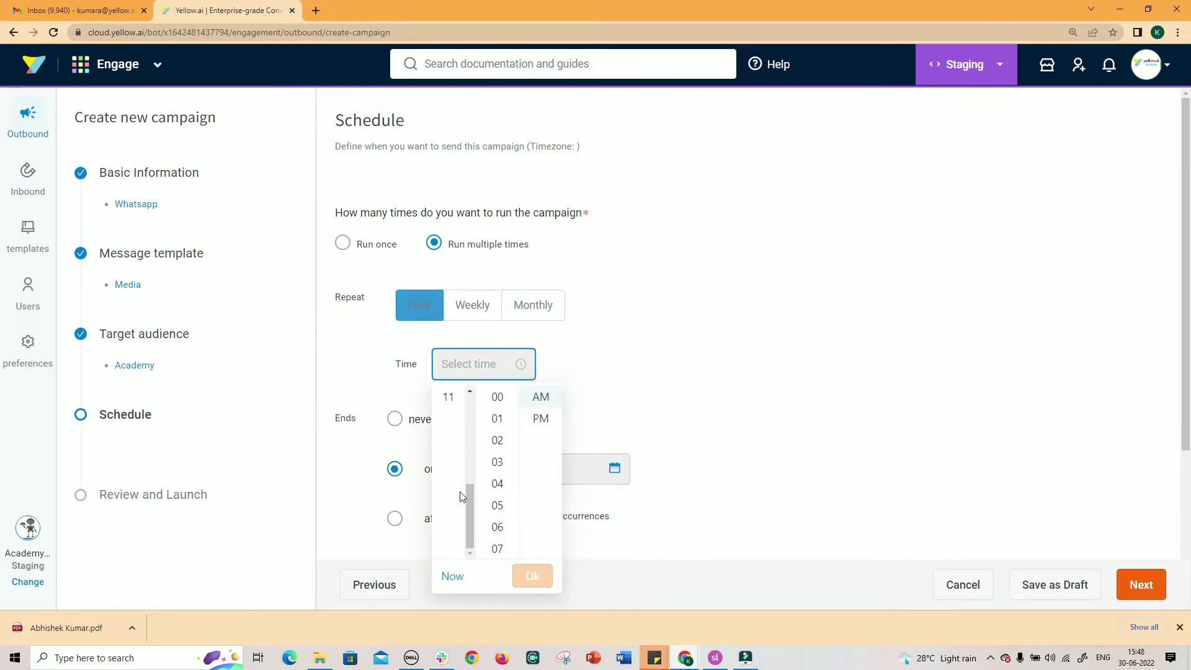
{"action": "left_click", "coordinate": [449, 449]}
{"action": "left_click", "coordinate": [497, 397]}
{"action": "left_click", "coordinate": [534, 421]}
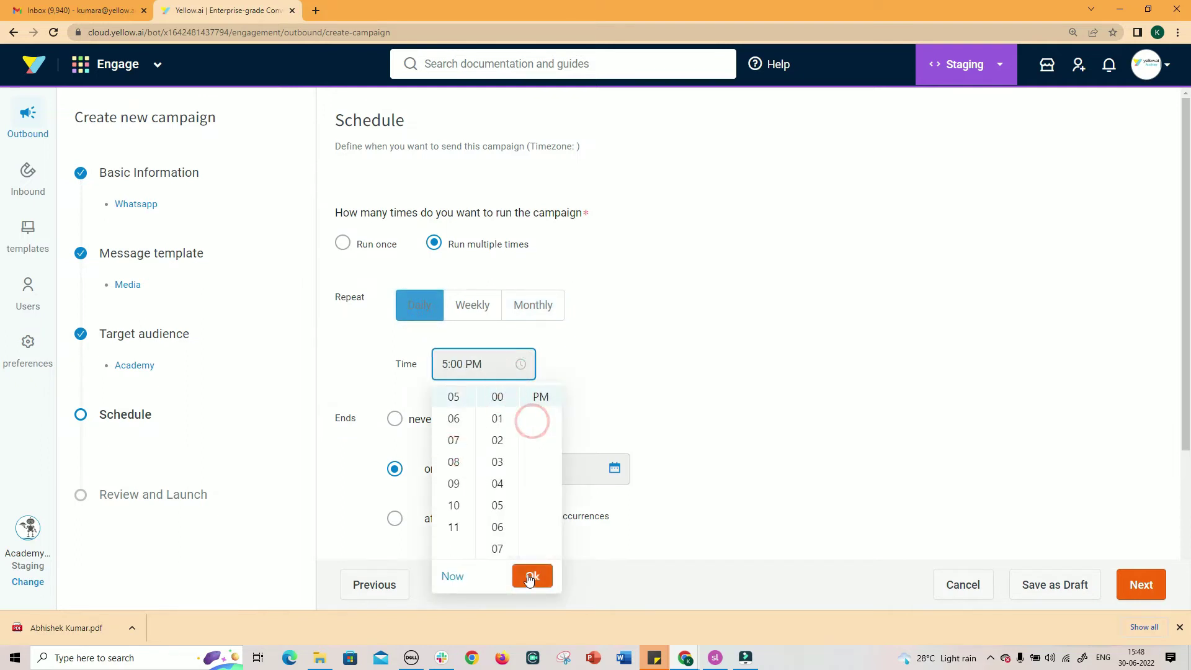
{"action": "left_click", "coordinate": [532, 576]}
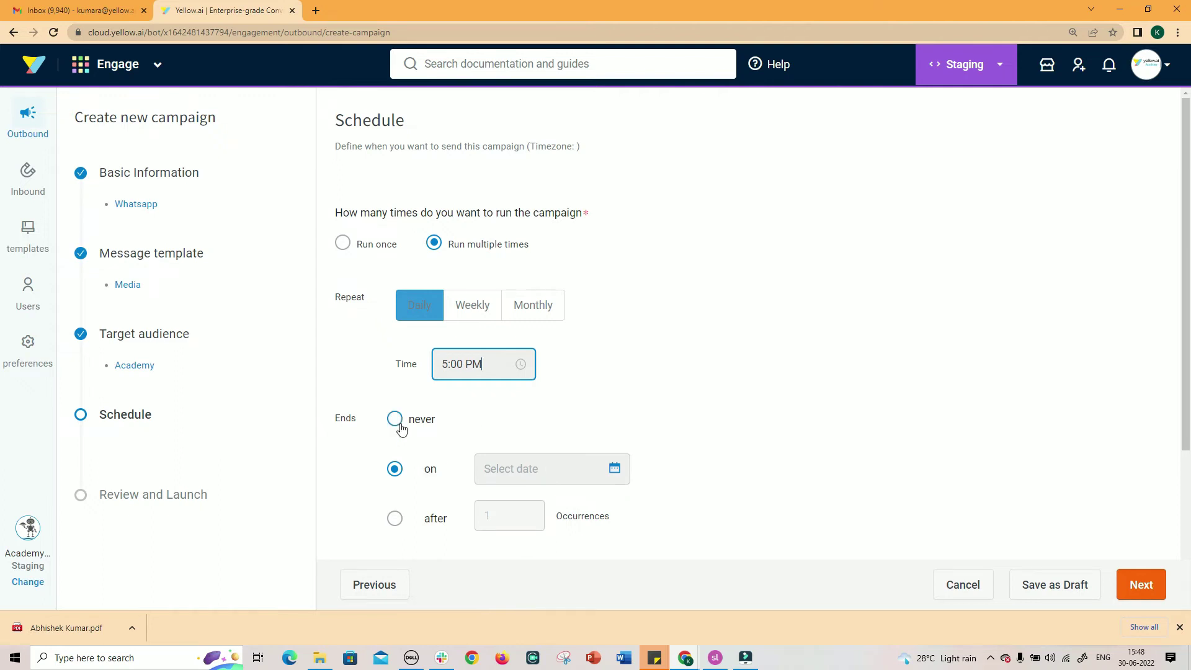
{"action": "left_click", "coordinate": [615, 469]}
{"action": "left_click", "coordinate": [609, 397]}
{"action": "scroll", "coordinate": [707, 307], "scroll_direction": "up", "scroll_amount": 2}
{"action": "left_click", "coordinate": [714, 249]}
{"action": "scroll", "coordinate": [757, 291], "scroll_direction": "up", "scroll_amount": 5}
{"action": "left_click", "coordinate": [753, 249]}
{"action": "left_click", "coordinate": [794, 431]}
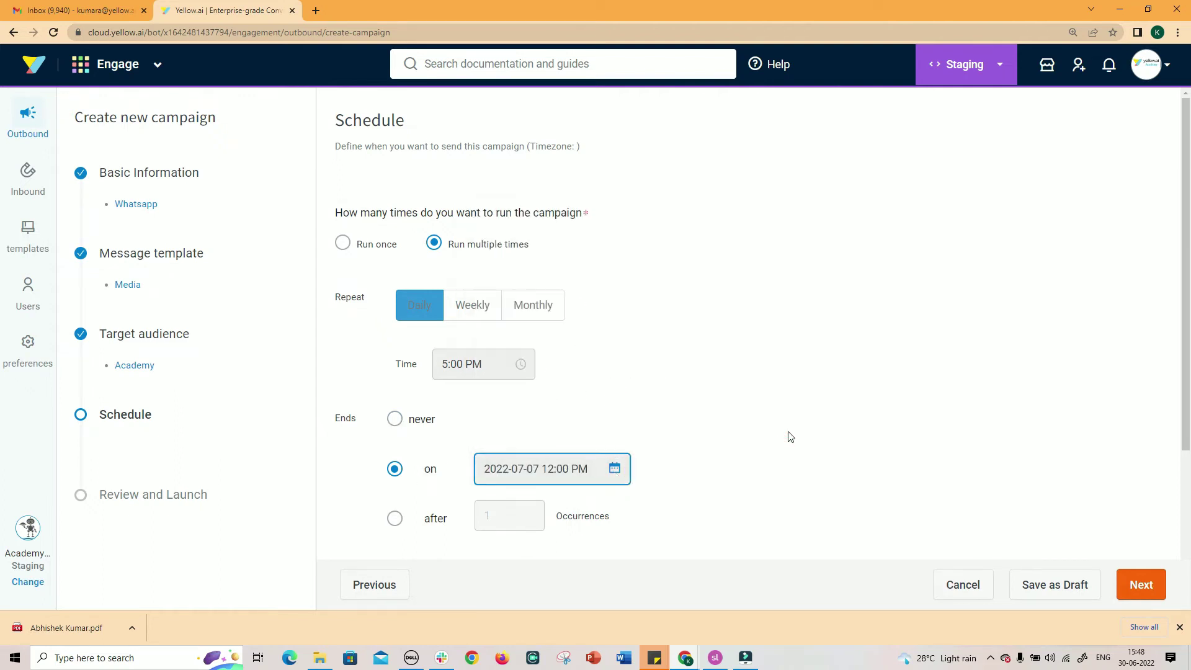
{"action": "left_click", "coordinate": [395, 519]}
{"action": "left_click_drag", "start_coordinate": [502, 519], "coordinate": [428, 515]}
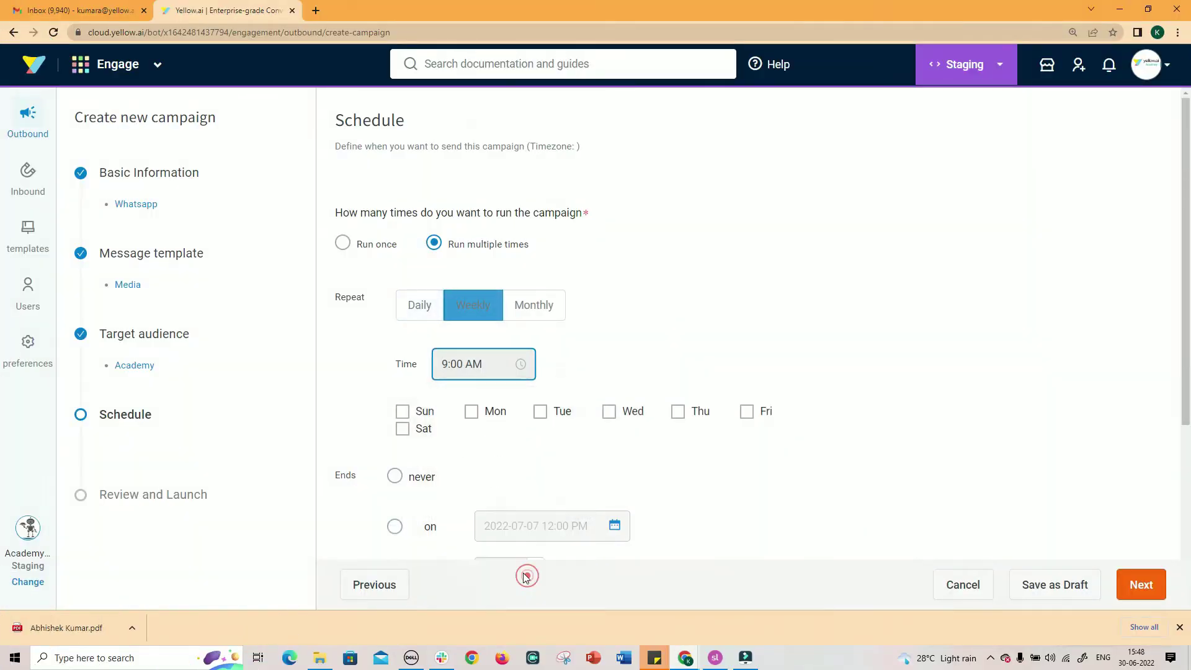
- Tick Monday, Tuesday and Wednesday for the weekly schedule
{"action": "left_click", "coordinate": [471, 412]}
{"action": "left_click", "coordinate": [540, 412]}
{"action": "left_click", "coordinate": [609, 412]}
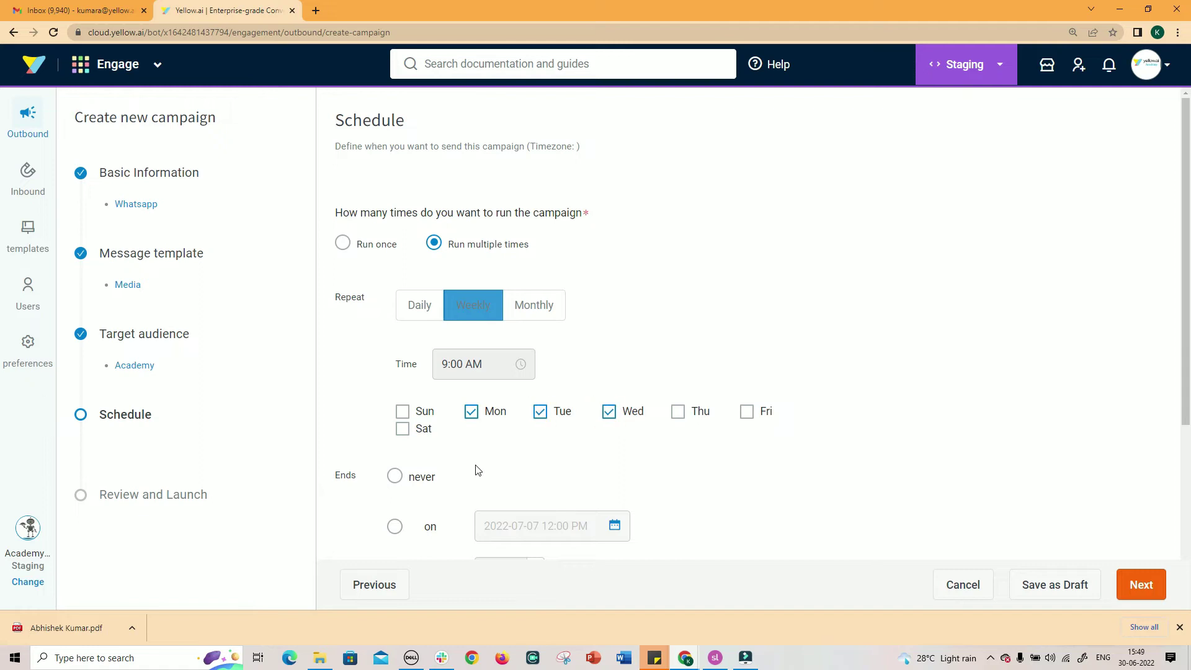
{"action": "scroll", "coordinate": [439, 513], "scroll_direction": "down", "scroll_amount": 1}
- Try a 2022-07-21 9:00 AM end date, then end after 10 occurrences instead
{"action": "left_click", "coordinate": [394, 464]}
{"action": "left_click", "coordinate": [614, 464]}
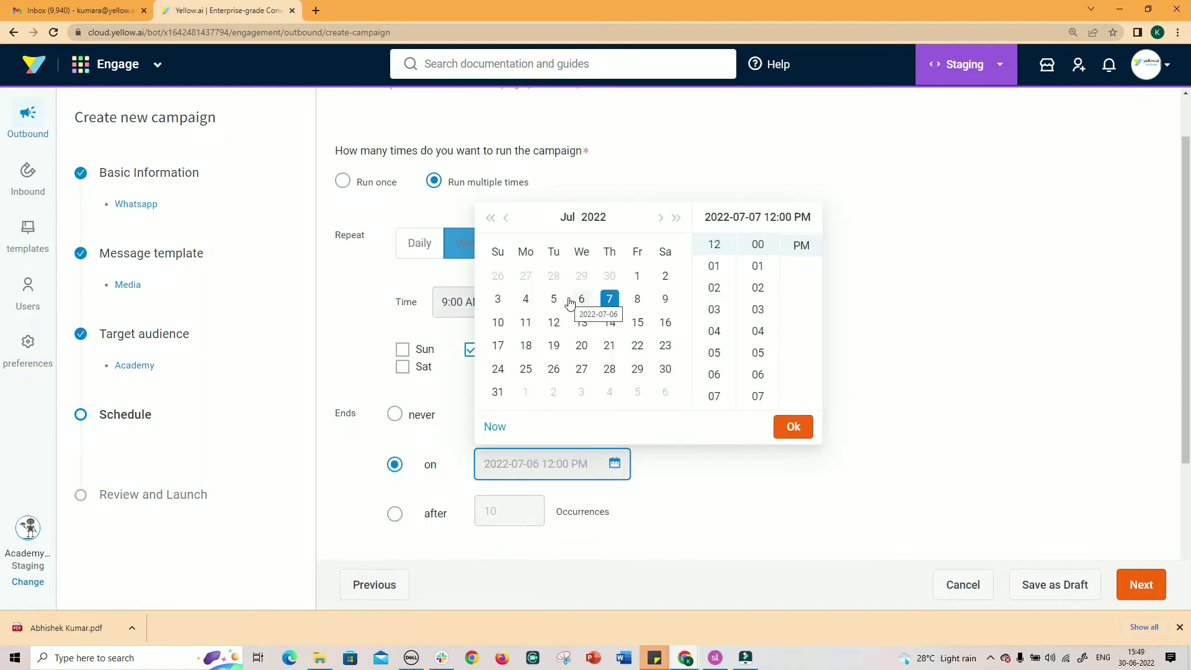
{"action": "left_click", "coordinate": [610, 345]}
{"action": "scroll", "coordinate": [714, 391], "scroll_direction": "down", "scroll_amount": 2}
{"action": "left_click", "coordinate": [714, 396]}
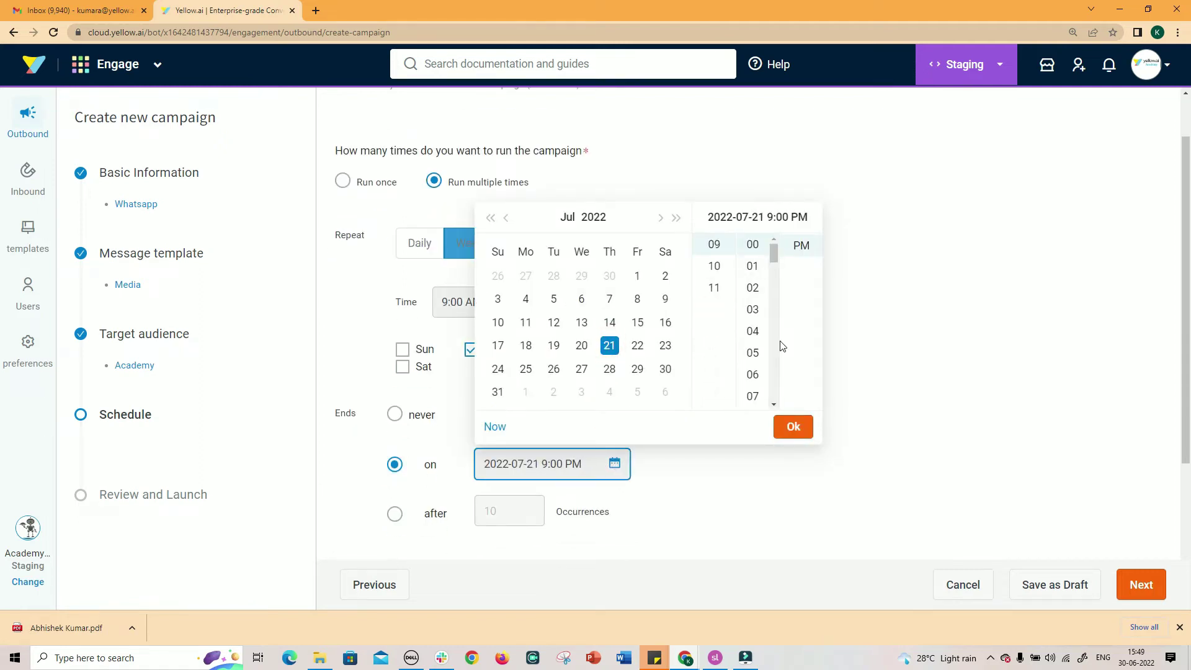
{"action": "left_click", "coordinate": [801, 246]}
{"action": "left_click", "coordinate": [794, 427]}
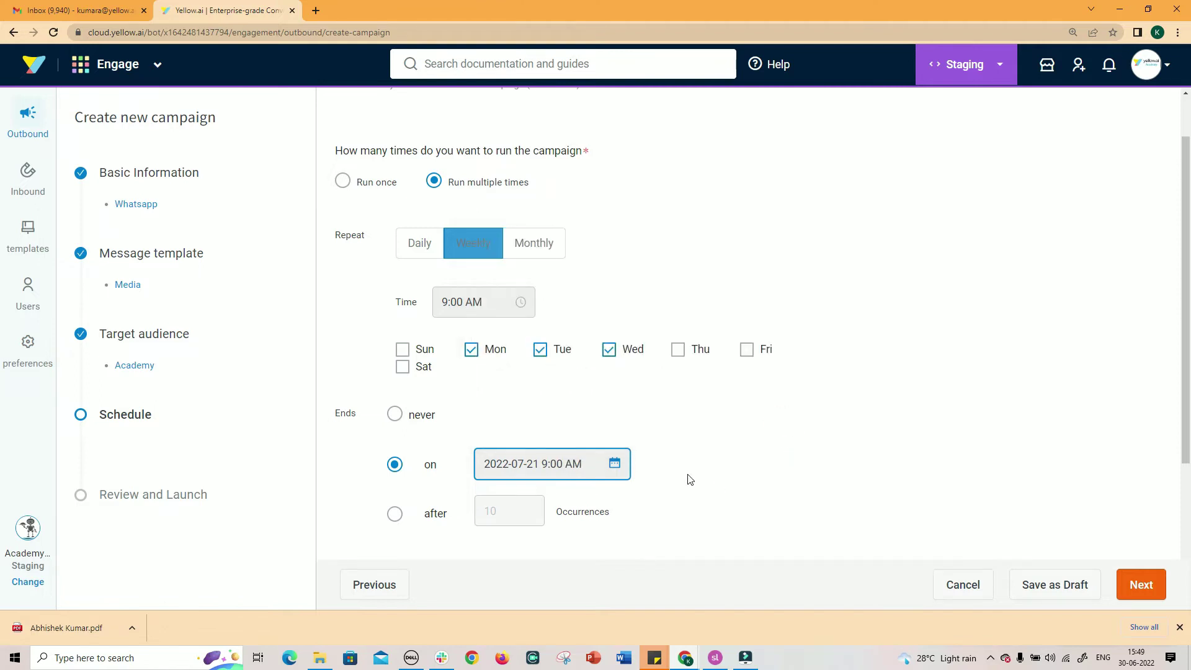
{"action": "left_click", "coordinate": [394, 514]}
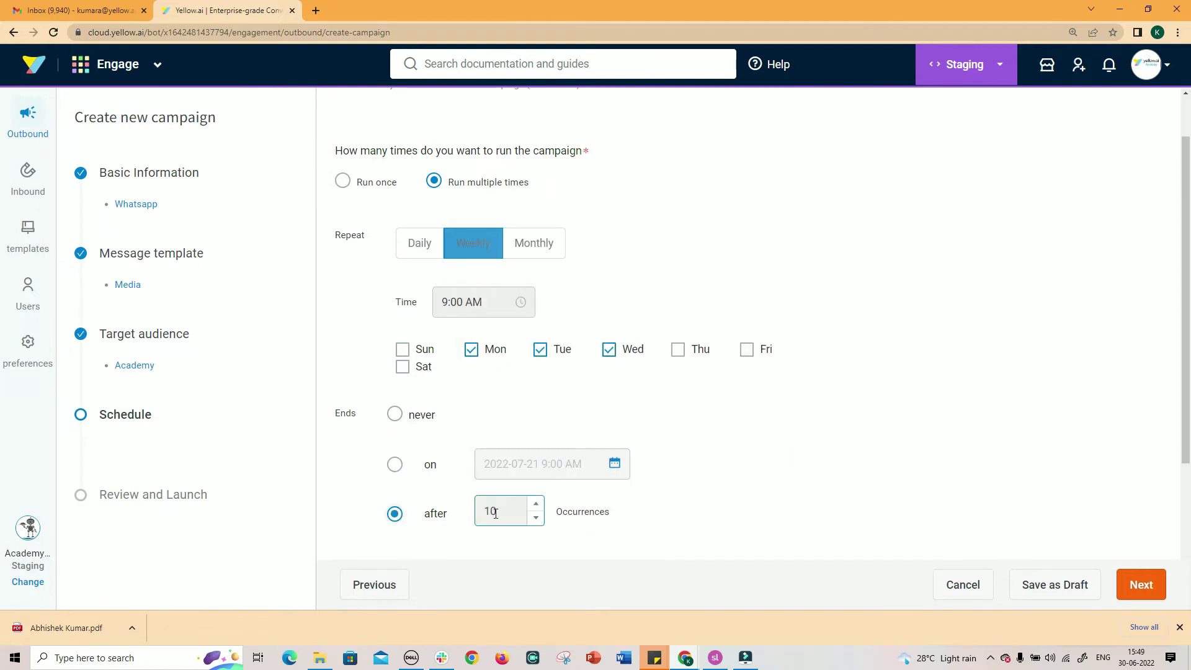
- Switch to monthly repetition on day 1 at 12:00 AM
{"action": "left_click", "coordinate": [532, 245]}
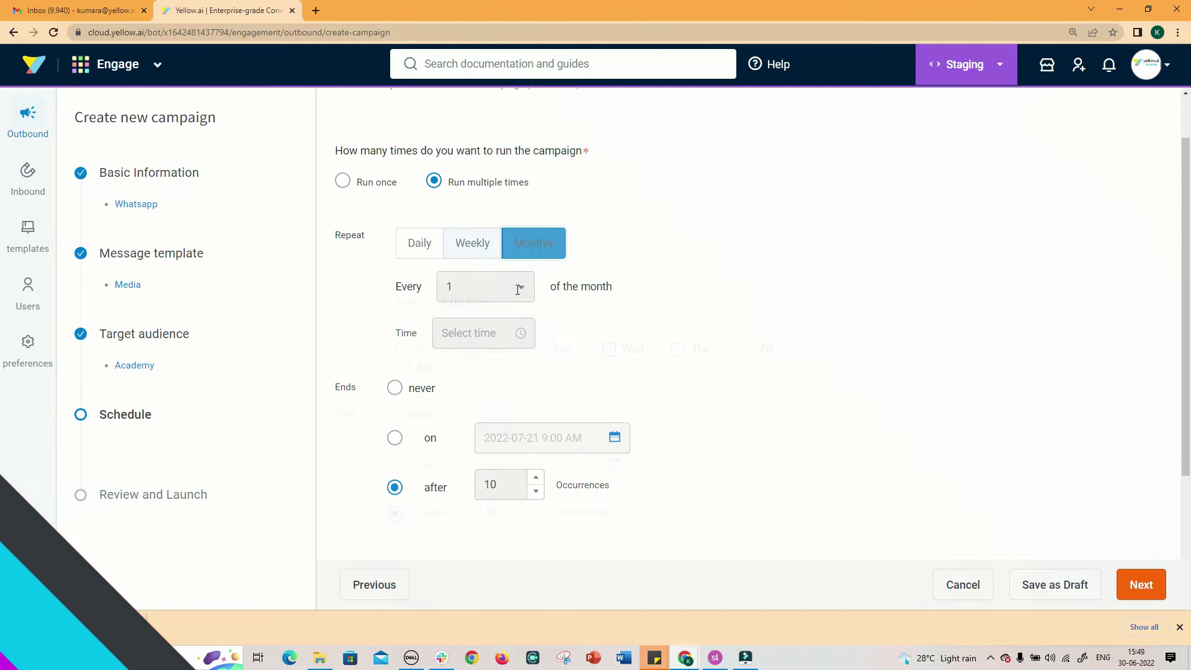
{"action": "left_click", "coordinate": [522, 289]}
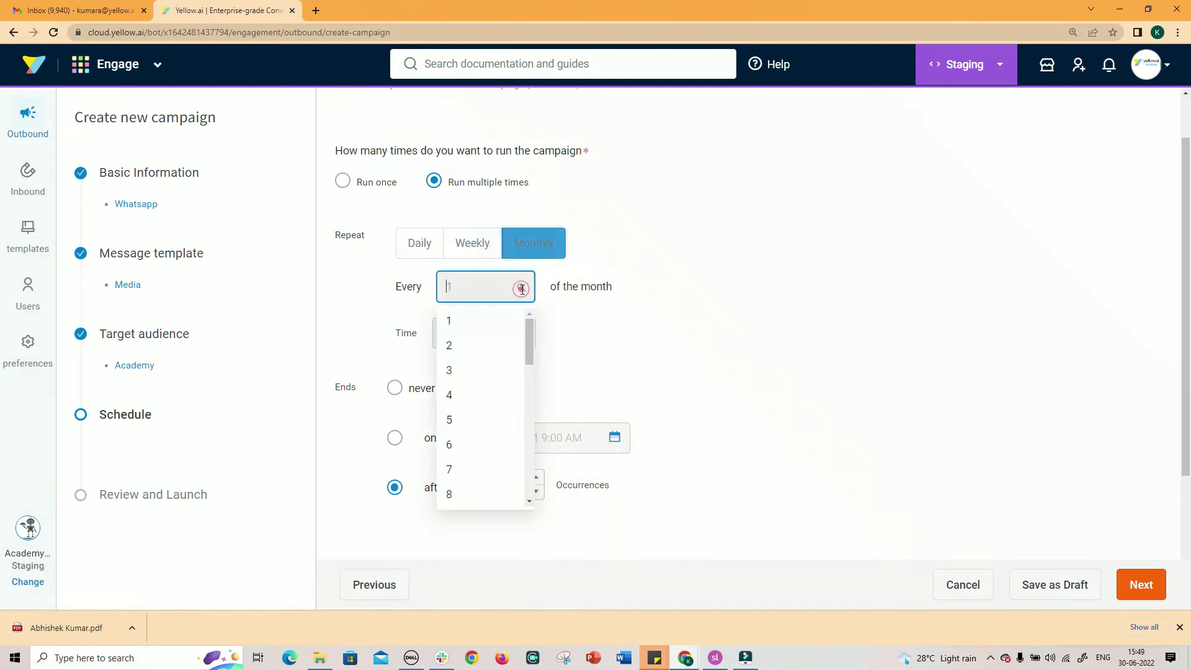
{"action": "scroll", "coordinate": [497, 407], "scroll_direction": "down", "scroll_amount": 8}
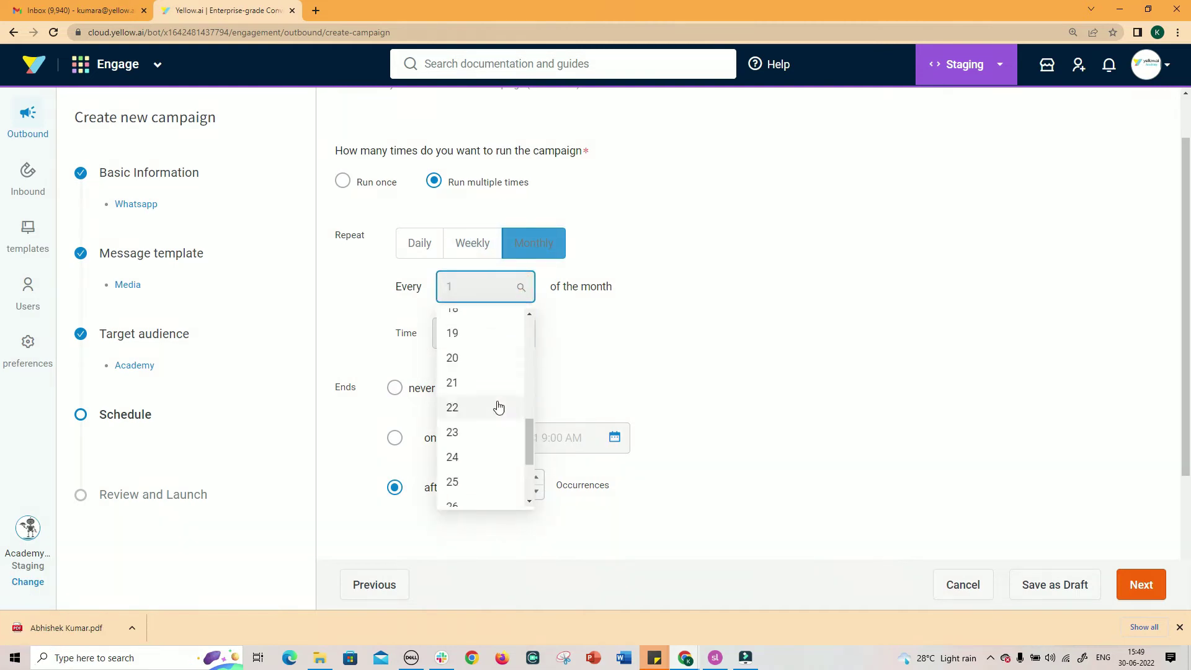
{"action": "left_click", "coordinate": [556, 363]}
{"action": "left_click", "coordinate": [502, 333]}
{"action": "left_click", "coordinate": [532, 542]}
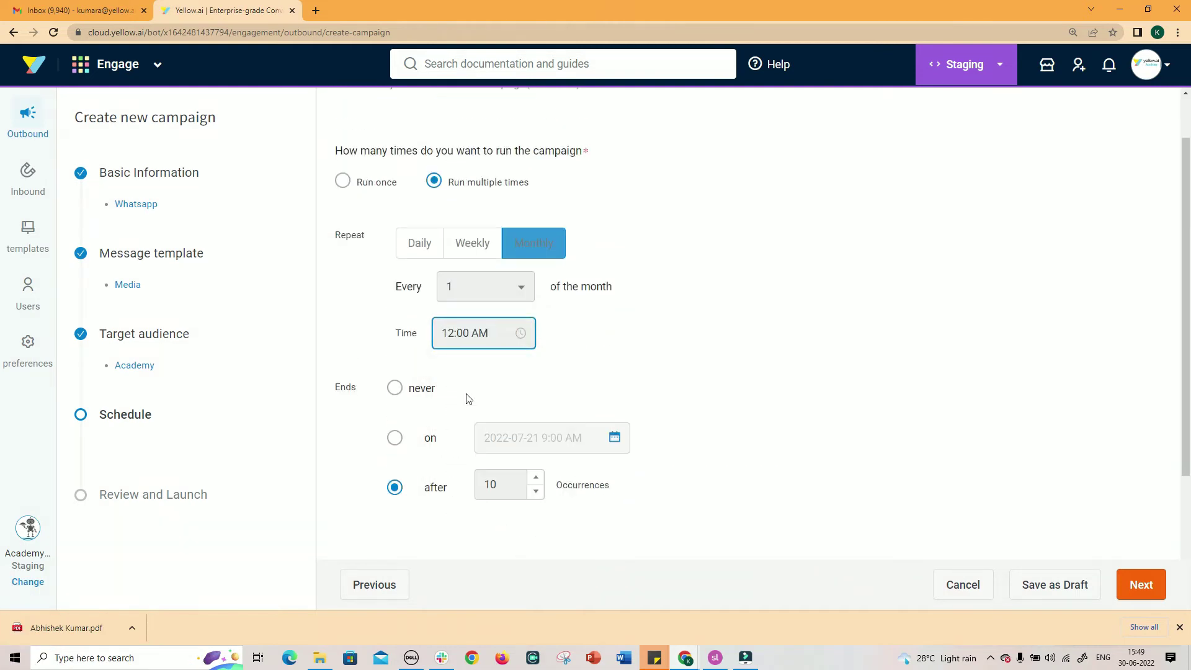
- Try Never and a 2022-06-30 3:00 PM end date, then end after 10 occurrences
{"action": "left_click", "coordinate": [394, 391]}
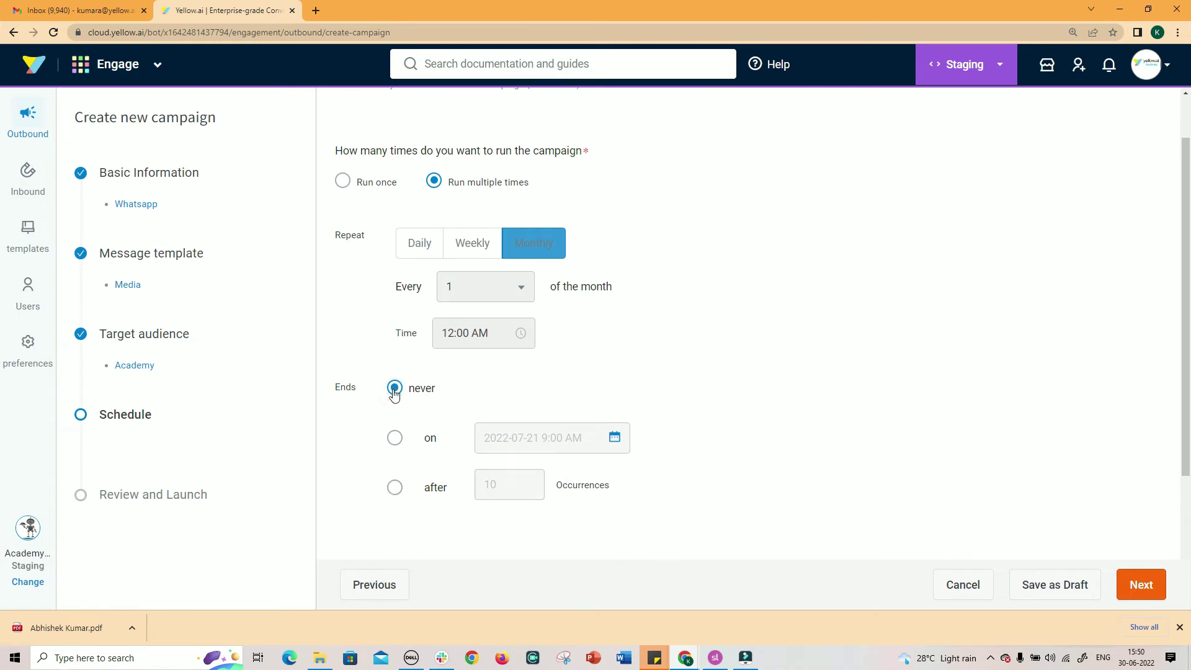
{"action": "left_click", "coordinate": [395, 438]}
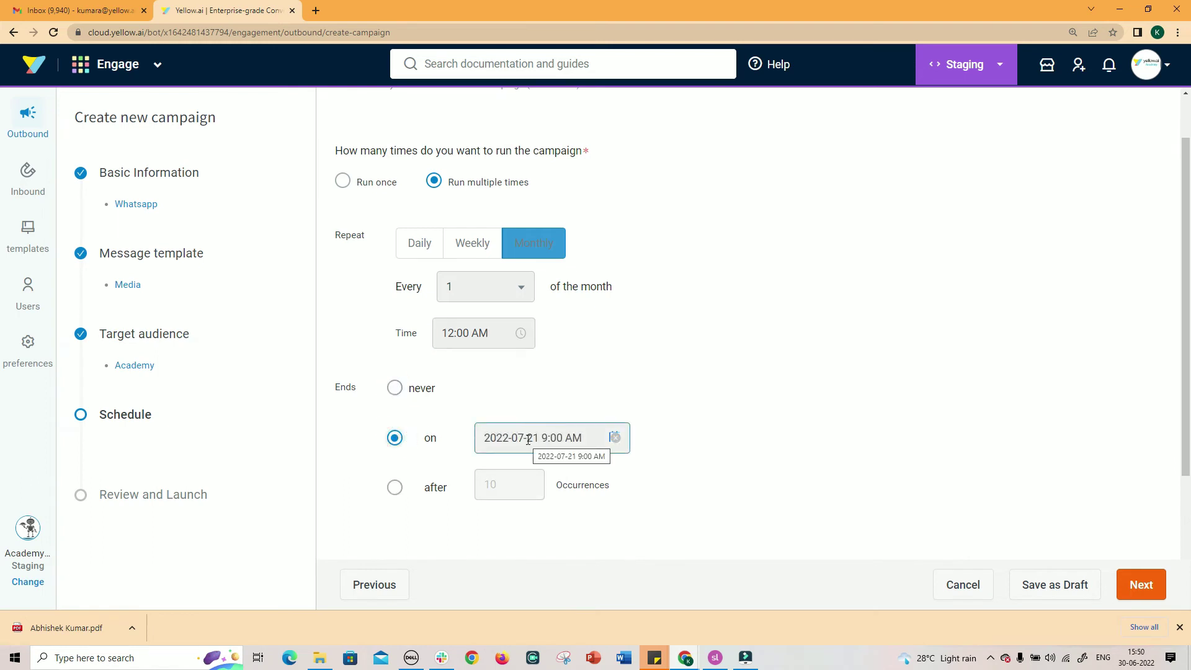
{"action": "left_click", "coordinate": [529, 440]}
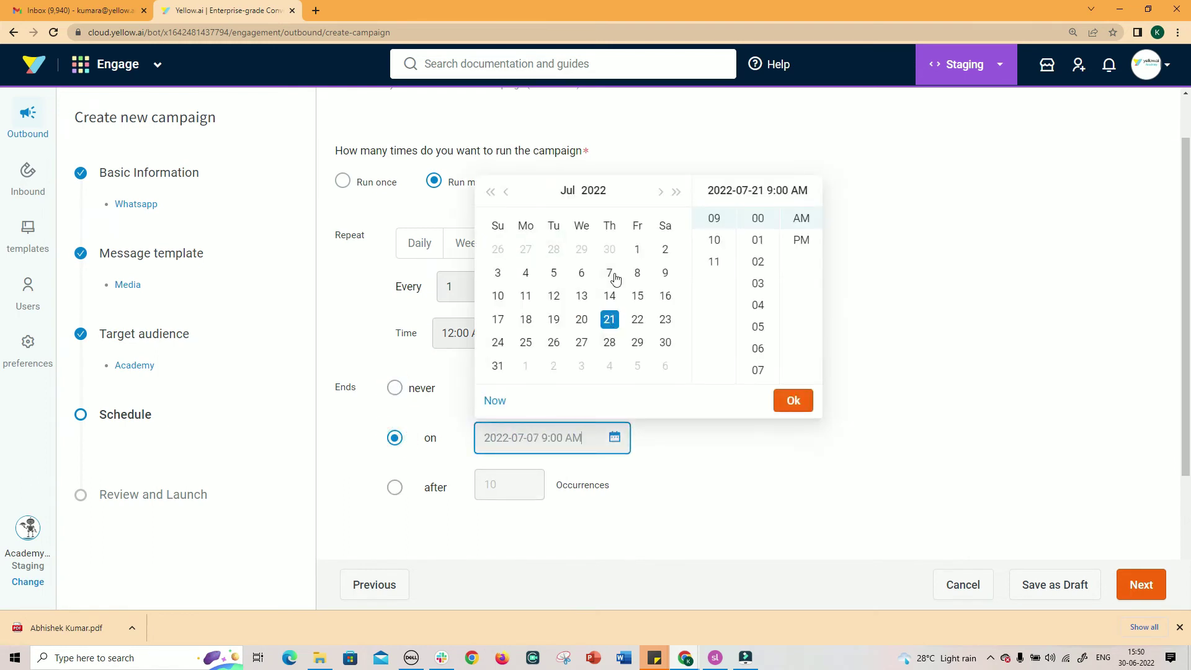
{"action": "left_click", "coordinate": [506, 192]}
{"action": "left_click", "coordinate": [609, 342]}
{"action": "left_click", "coordinate": [565, 443]}
{"action": "scroll", "coordinate": [713, 328], "scroll_direction": "up", "scroll_amount": 4}
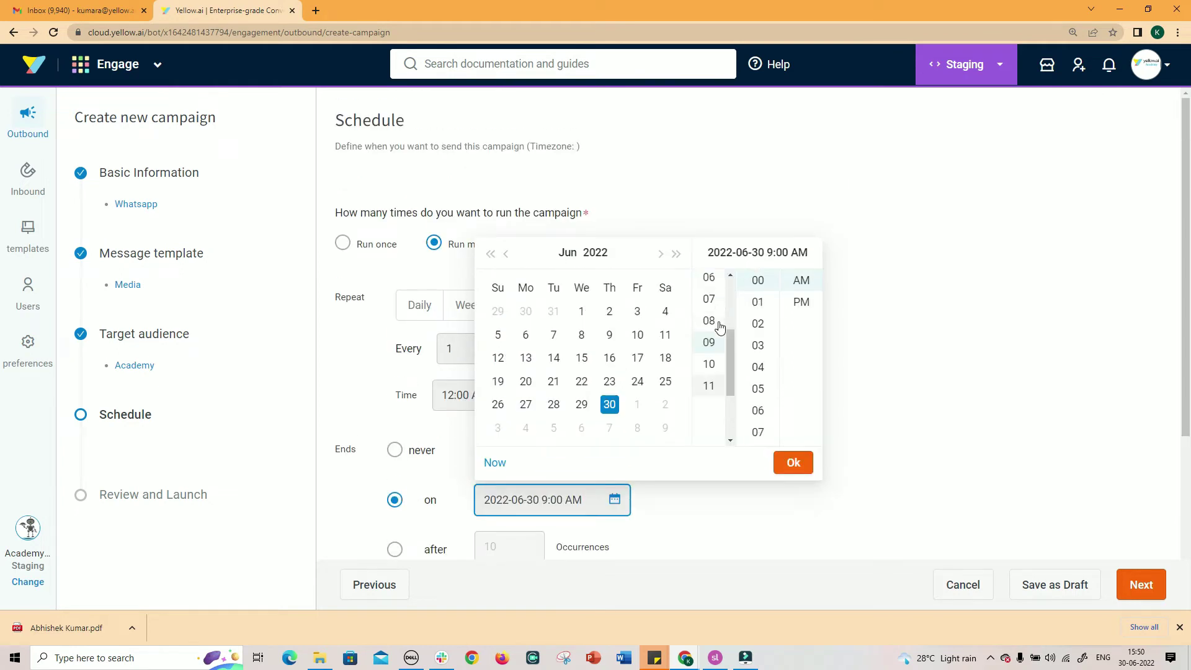
{"action": "left_click", "coordinate": [714, 344]}
{"action": "left_click", "coordinate": [799, 302]}
{"action": "left_click", "coordinate": [788, 463]}
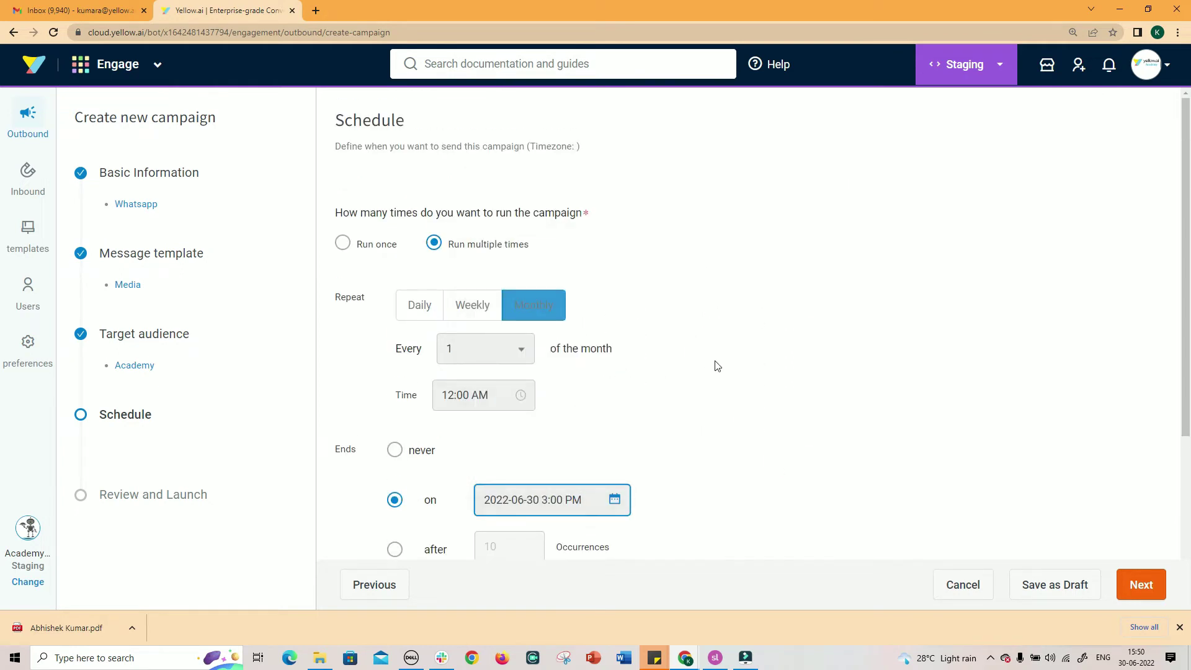
{"action": "scroll", "coordinate": [716, 366], "scroll_direction": "down", "scroll_amount": 3}
{"action": "scroll", "coordinate": [718, 412], "scroll_direction": "up", "scroll_amount": 1}
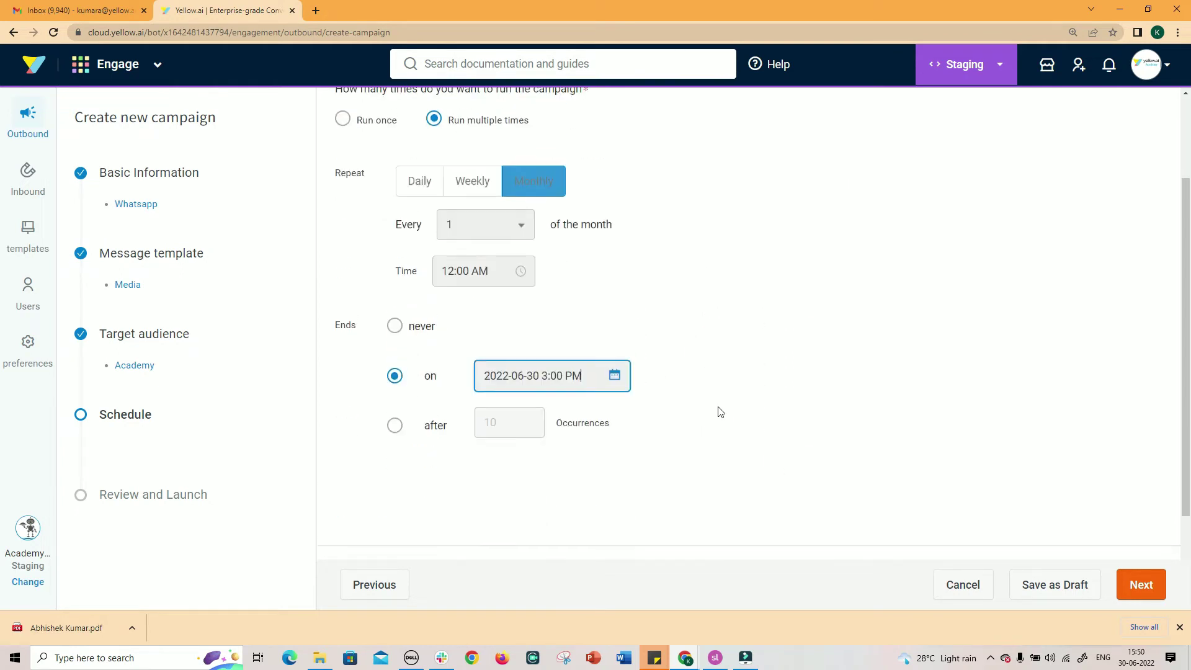
{"action": "left_click", "coordinate": [394, 427]}
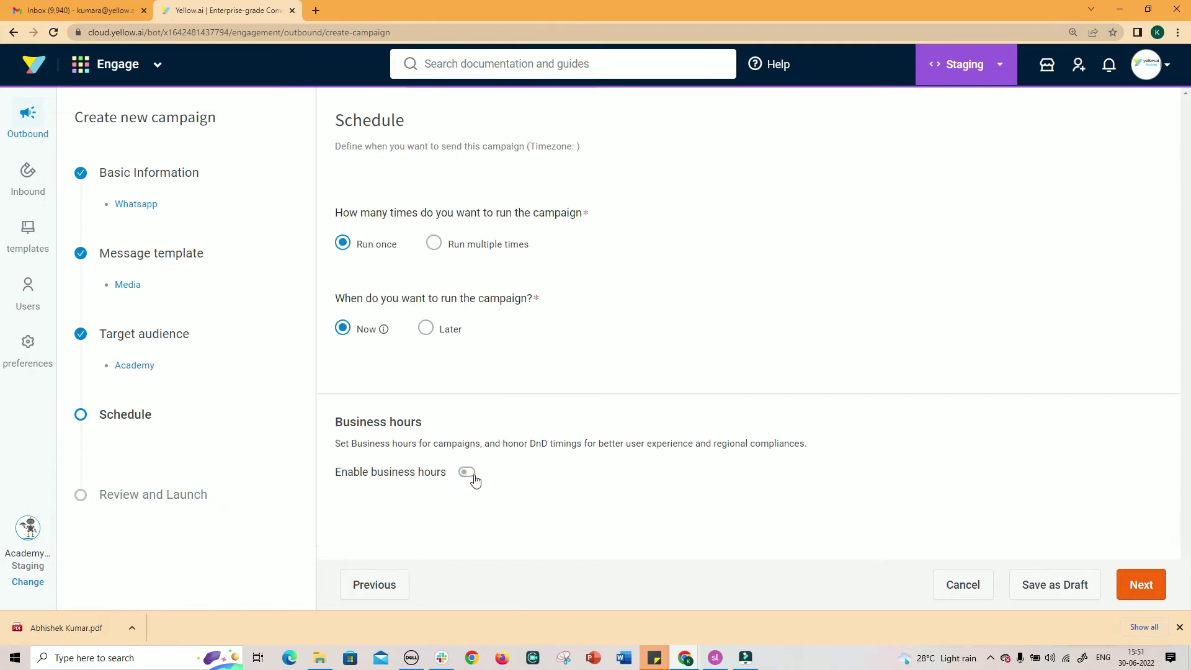
- Enable business hours for the campaign and begin a new business hours setting
{"action": "left_click", "coordinate": [466, 471]}
{"action": "scroll", "coordinate": [567, 484], "scroll_direction": "down", "scroll_amount": 2}
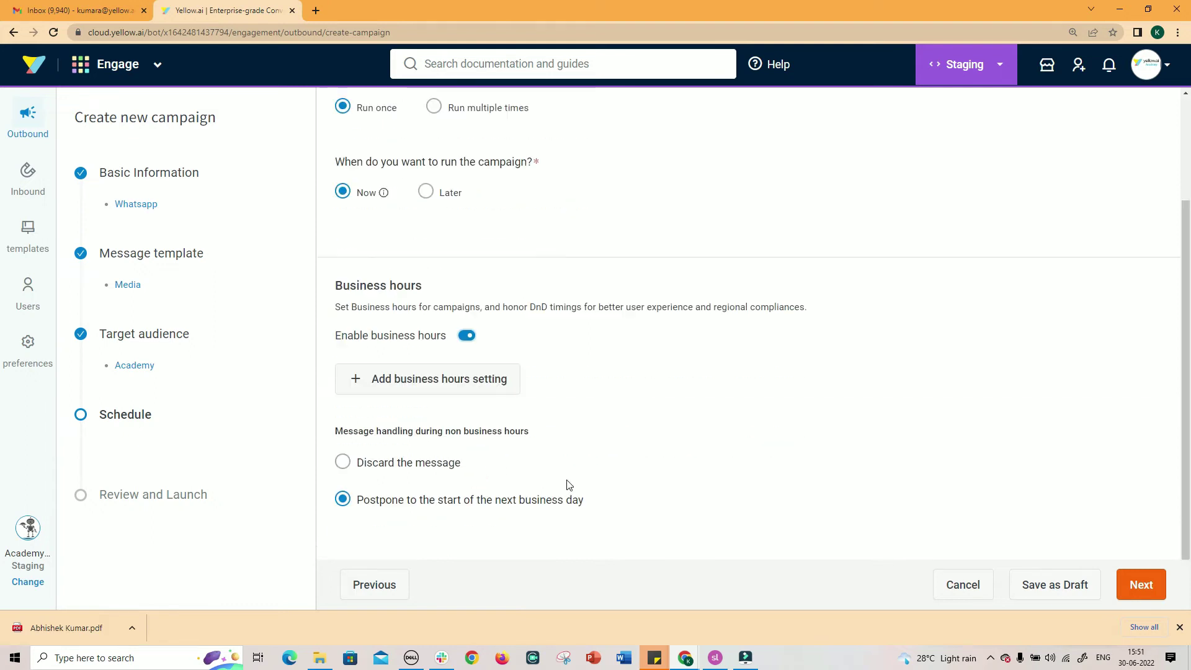
{"action": "left_click", "coordinate": [437, 372]}
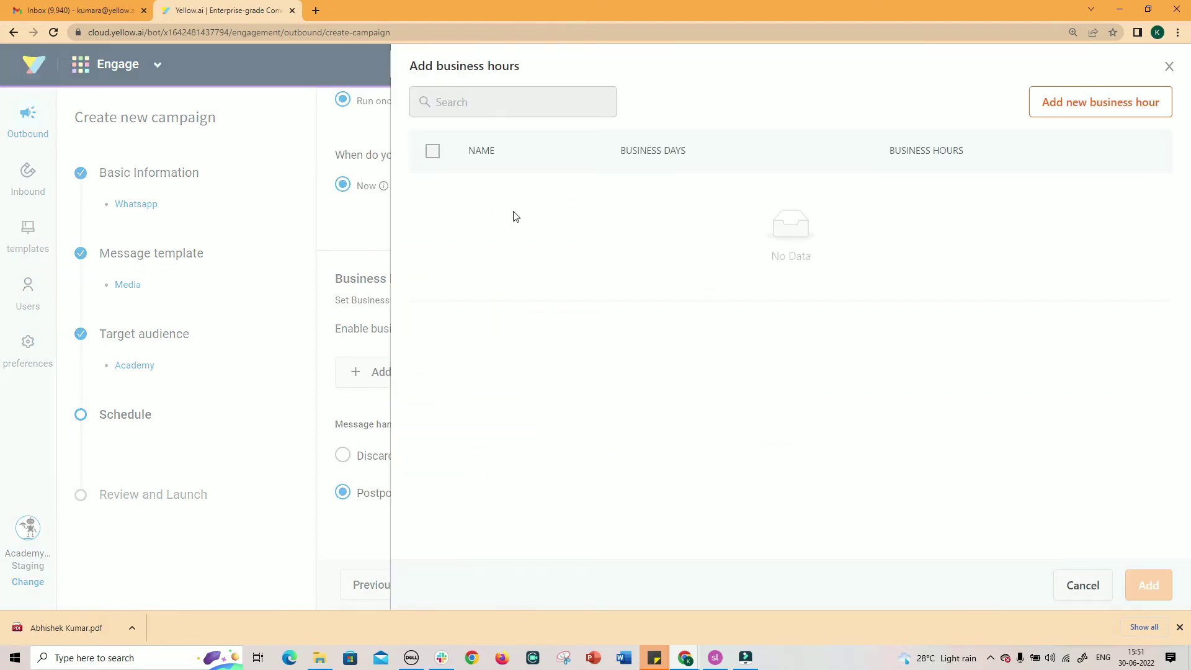
{"action": "left_click", "coordinate": [1077, 103]}
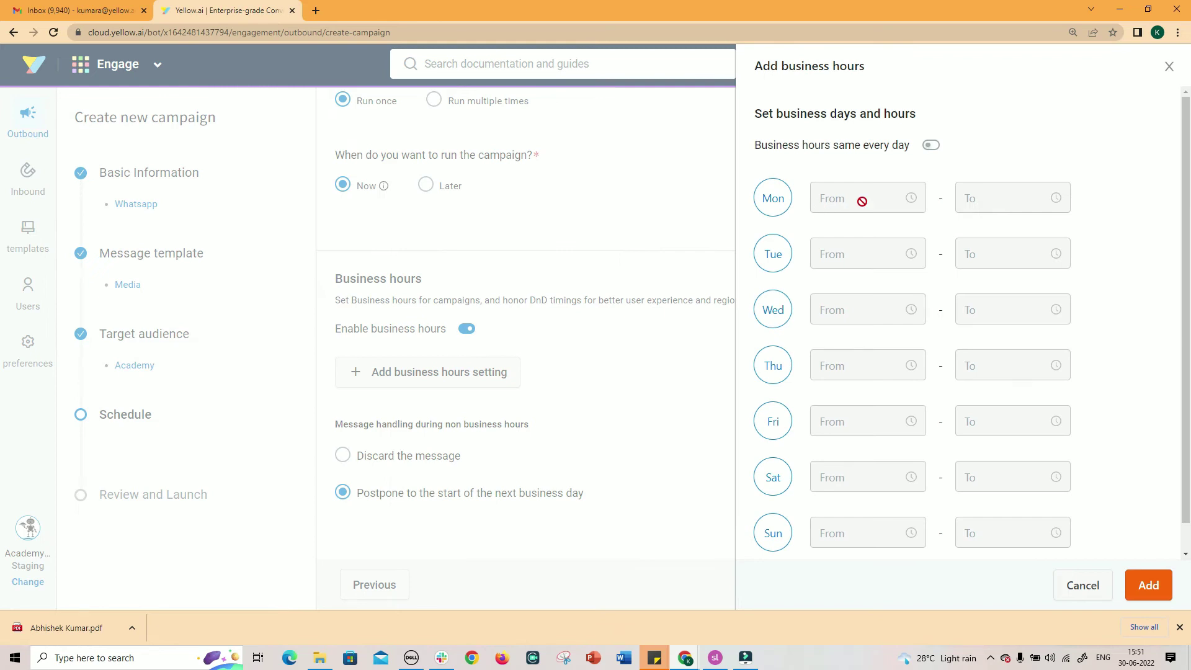
- Use the same hours every day, Monday to Friday, 09:00 am to 05:00 pm
{"action": "left_click", "coordinate": [930, 146]}
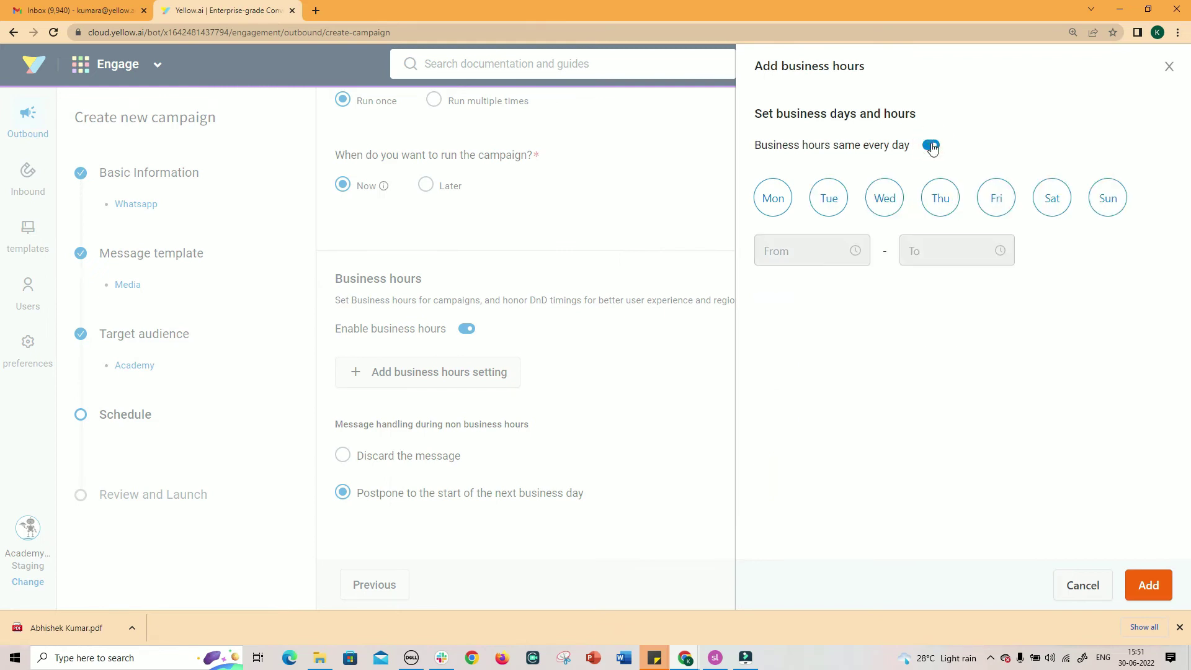
{"action": "left_click", "coordinate": [773, 198]}
{"action": "left_click", "coordinate": [829, 198]}
{"action": "left_click", "coordinate": [884, 197]}
{"action": "left_click", "coordinate": [941, 198]}
{"action": "left_click", "coordinate": [997, 198]}
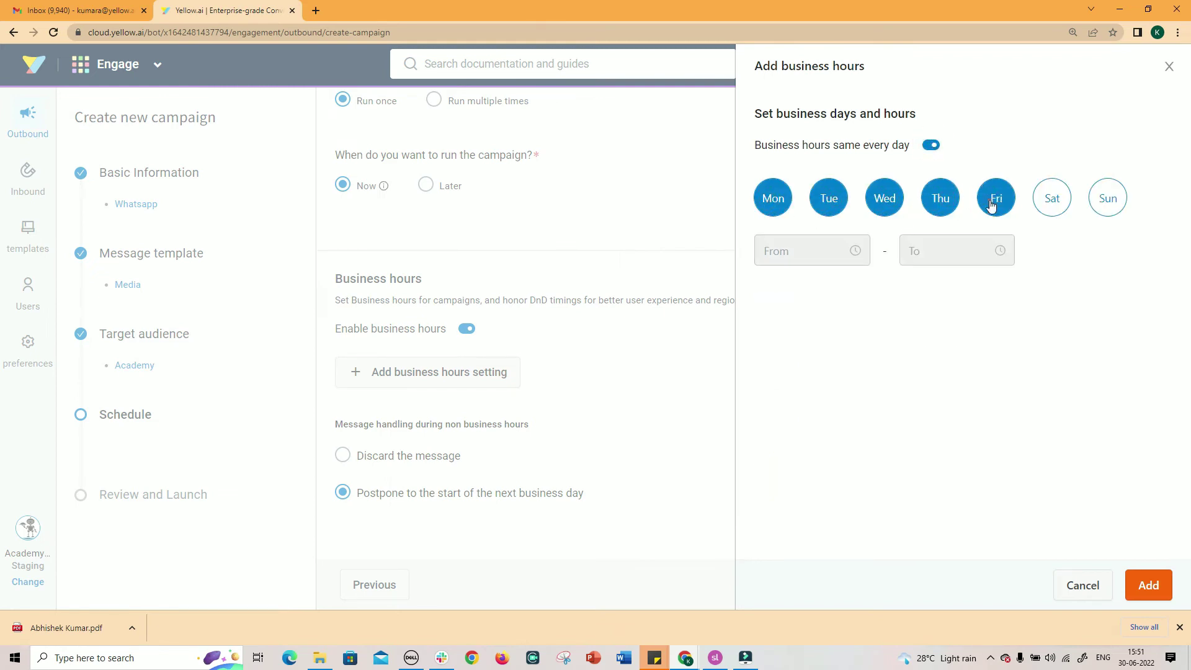
{"action": "left_click", "coordinate": [783, 251]}
{"action": "scroll", "coordinate": [774, 400], "scroll_direction": "down", "scroll_amount": 2}
{"action": "left_click", "coordinate": [775, 351]}
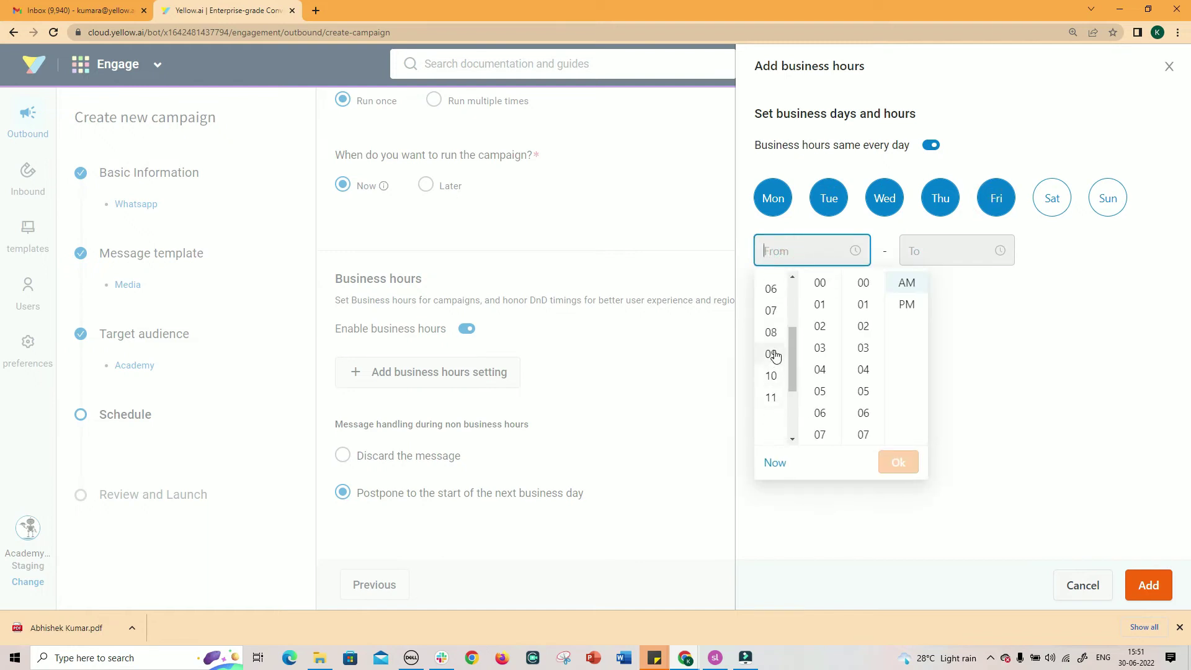
{"action": "left_click", "coordinate": [899, 462]}
{"action": "left_click", "coordinate": [912, 250]}
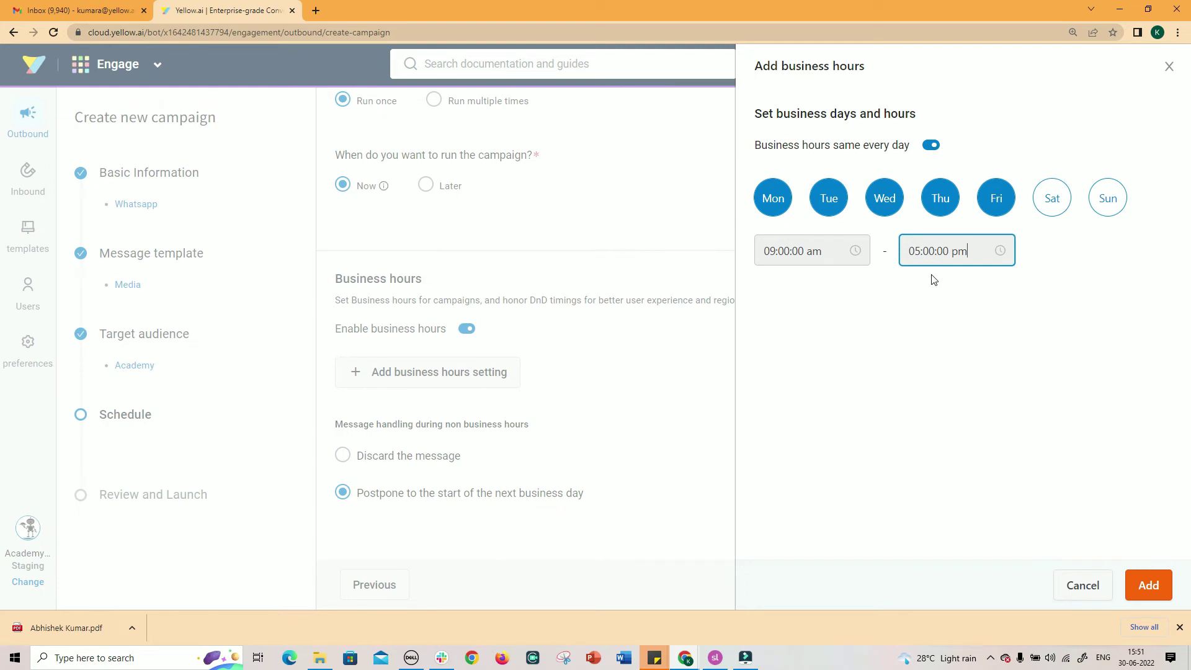
- Switch back to separate hours per day and select Monday, Tuesday and Wednesday
{"action": "left_click", "coordinate": [932, 145]}
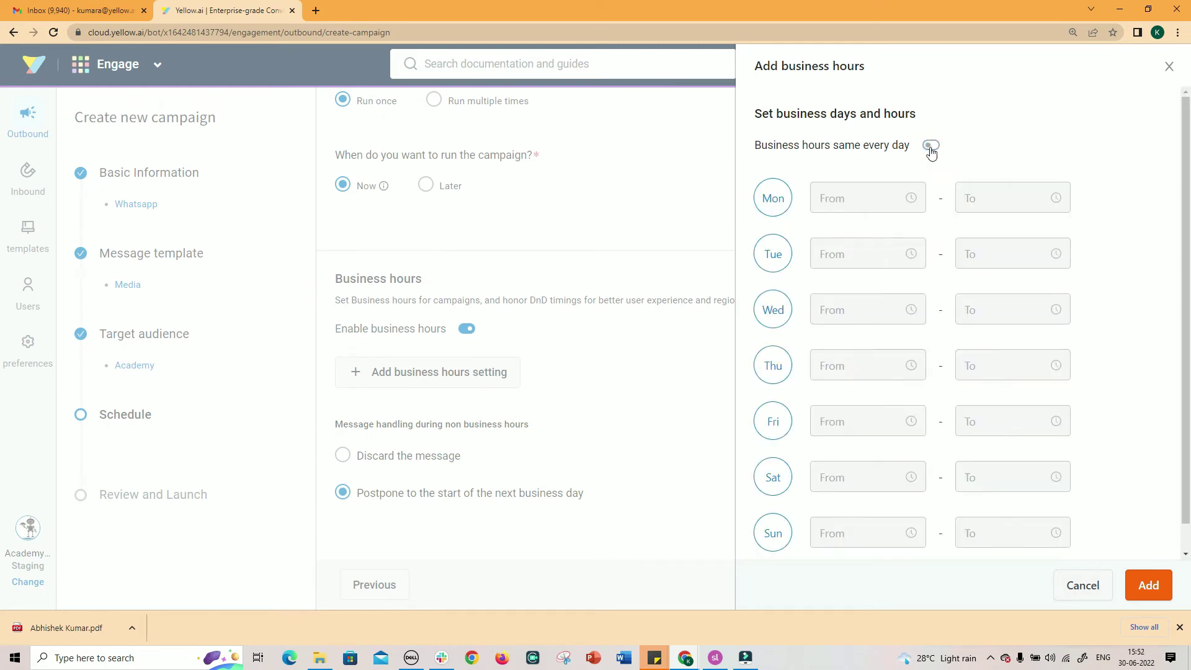
{"action": "left_click", "coordinate": [766, 213]}
{"action": "left_click", "coordinate": [774, 251]}
{"action": "left_click", "coordinate": [776, 310]}
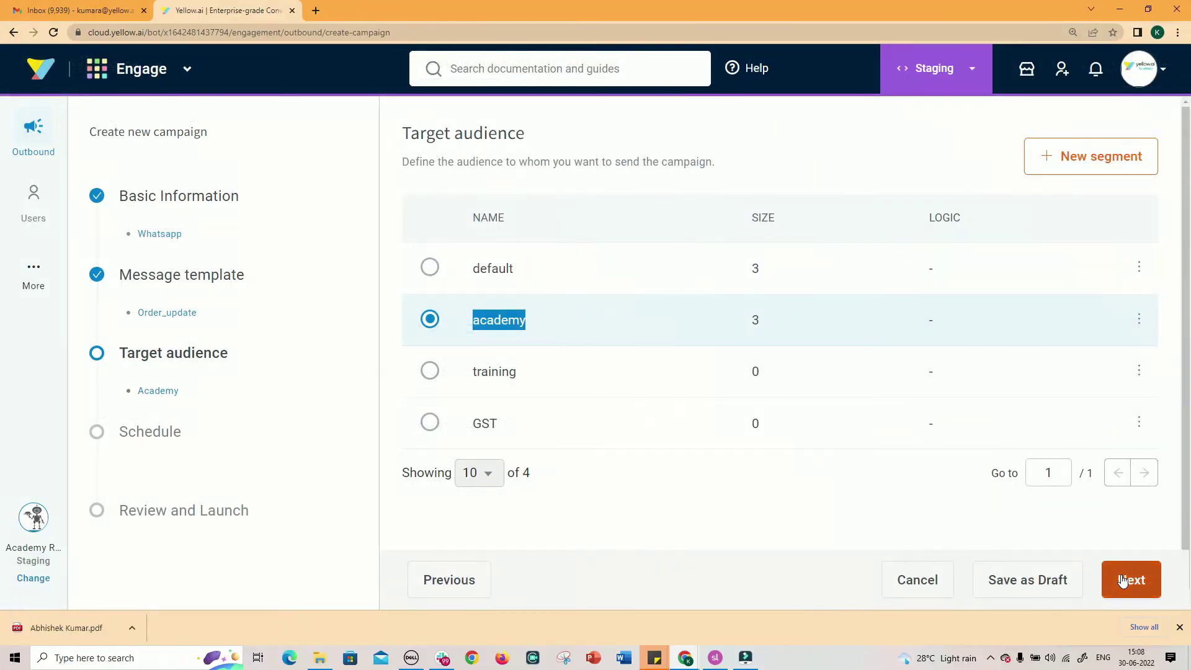
- Keep the Run once / Now schedule and launch the Order_Update campaign from Review
{"action": "left_click", "coordinate": [1123, 580]}
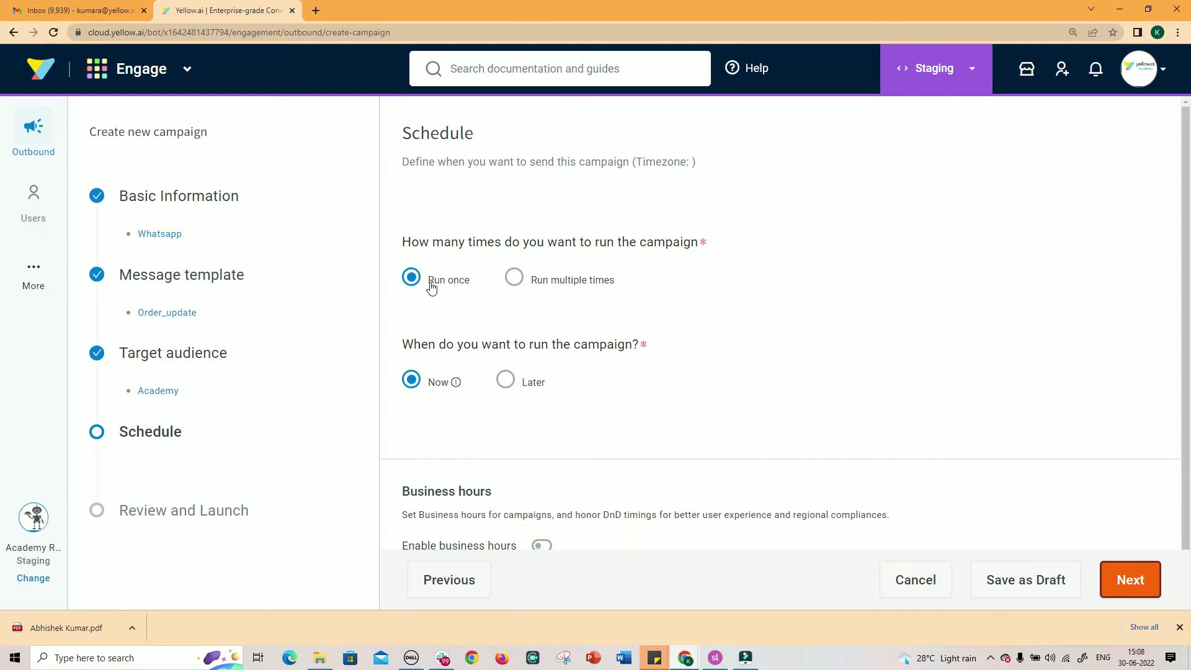
{"action": "scroll", "coordinate": [432, 289], "scroll_direction": "down", "scroll_amount": 1}
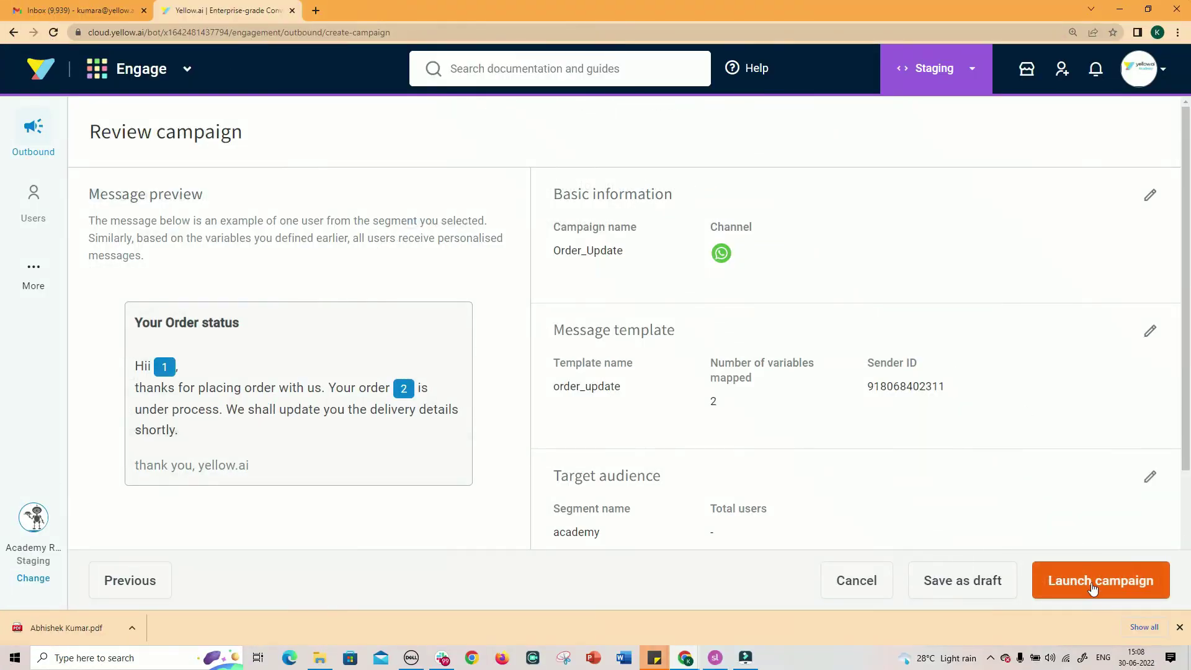
{"action": "left_click", "coordinate": [1093, 587]}
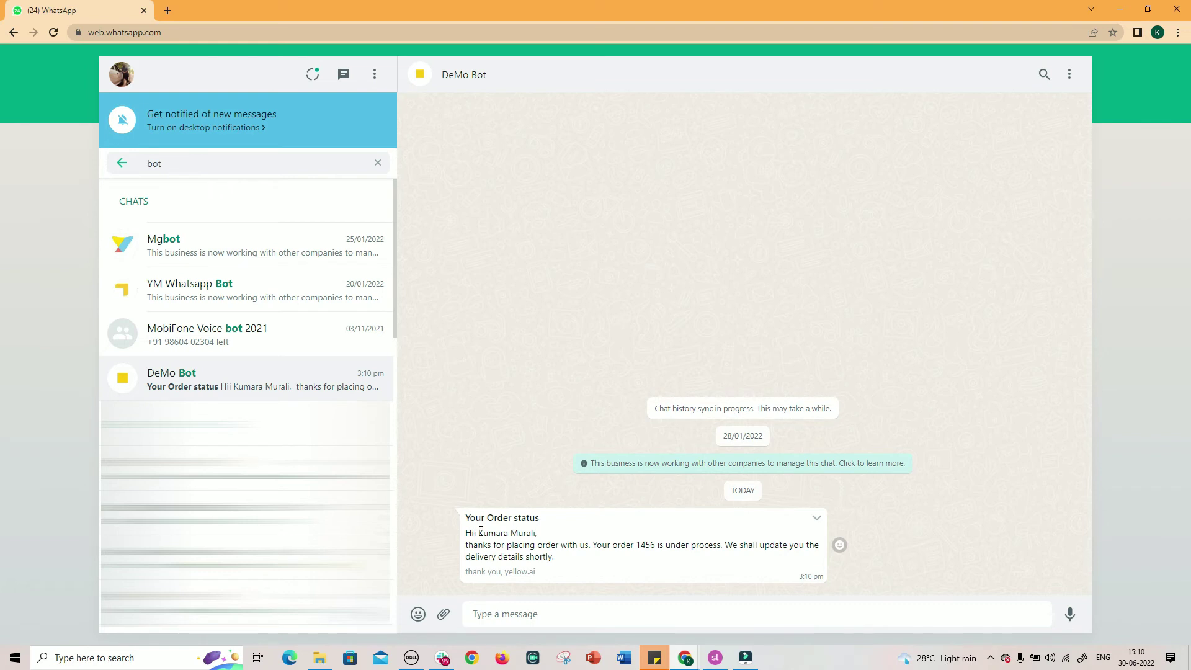
- Highlight the customer's name and order number 1456 in the received DeMo Bot message
{"action": "left_click_drag", "start_coordinate": [481, 531], "coordinate": [537, 533]}
{"action": "left_click_drag", "start_coordinate": [635, 546], "coordinate": [656, 547]}
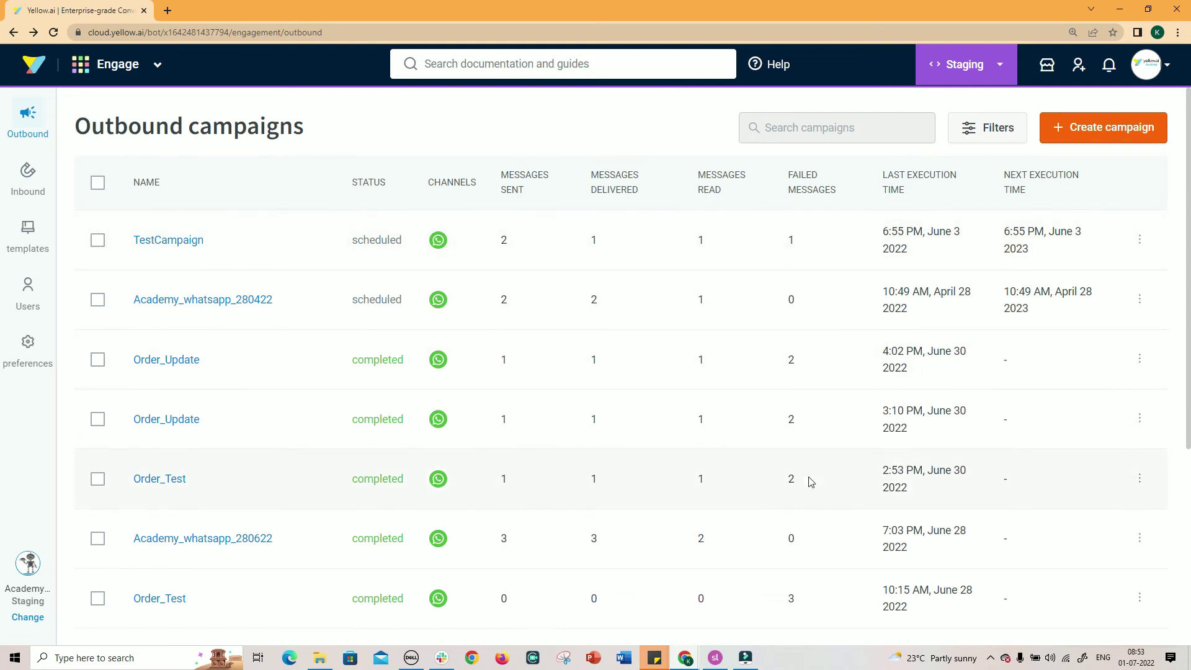
- Open the Outbound campaigns Filter dialog and expand its Status list (Pending, Scheduled, Completed, Failed)
{"action": "scroll", "coordinate": [927, 229], "scroll_direction": "down", "scroll_amount": 3}
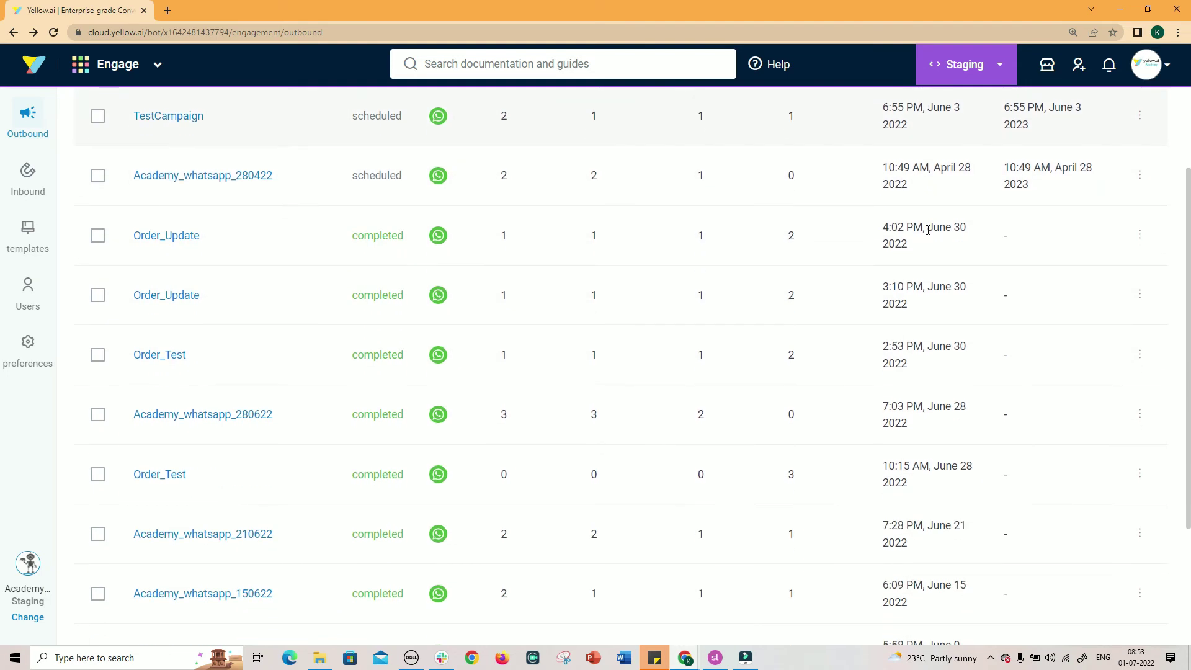
{"action": "scroll", "coordinate": [928, 230], "scroll_direction": "up", "scroll_amount": 3}
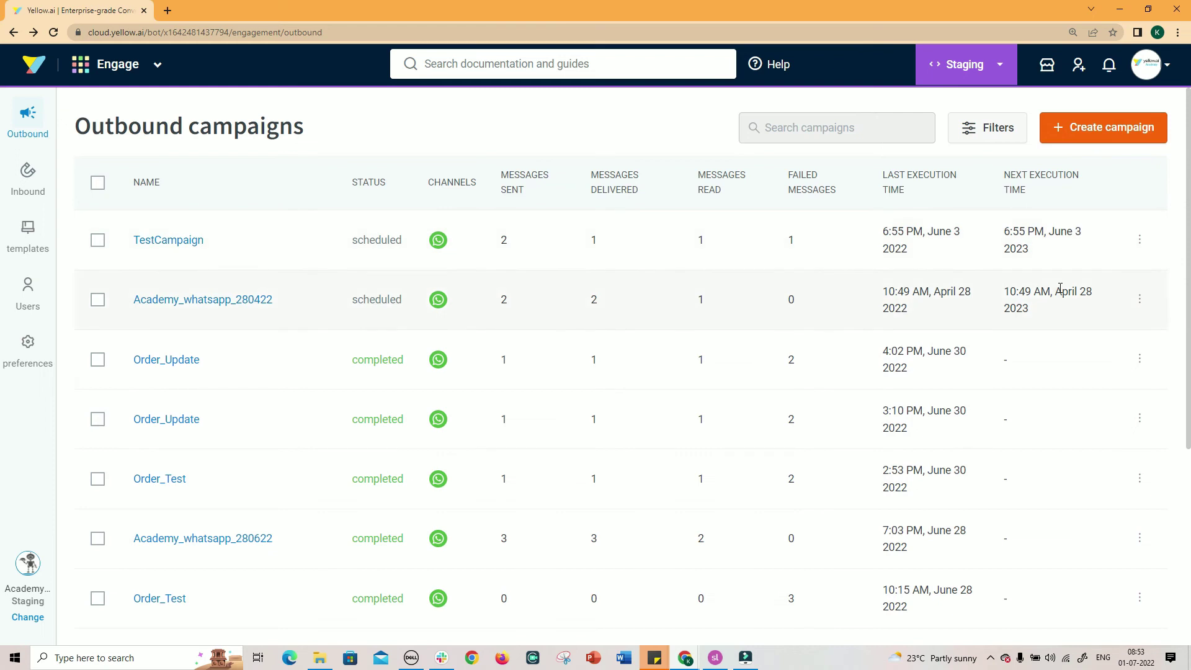
{"action": "left_click", "coordinate": [995, 129]}
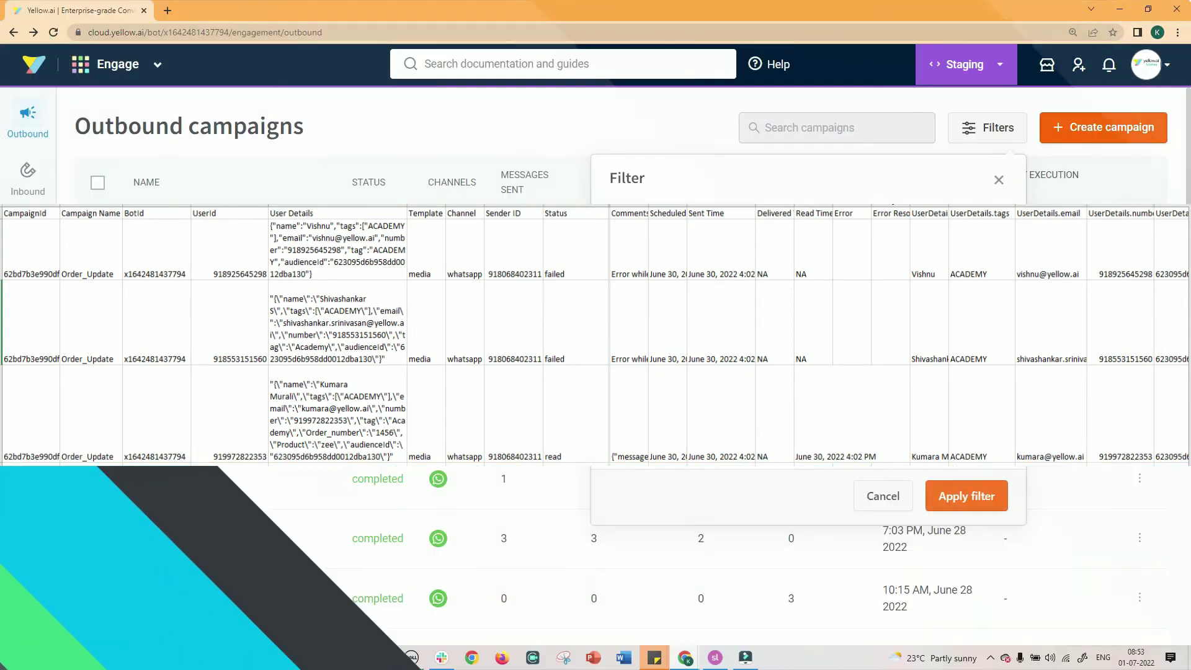
{"action": "left_click", "coordinate": [866, 251]}
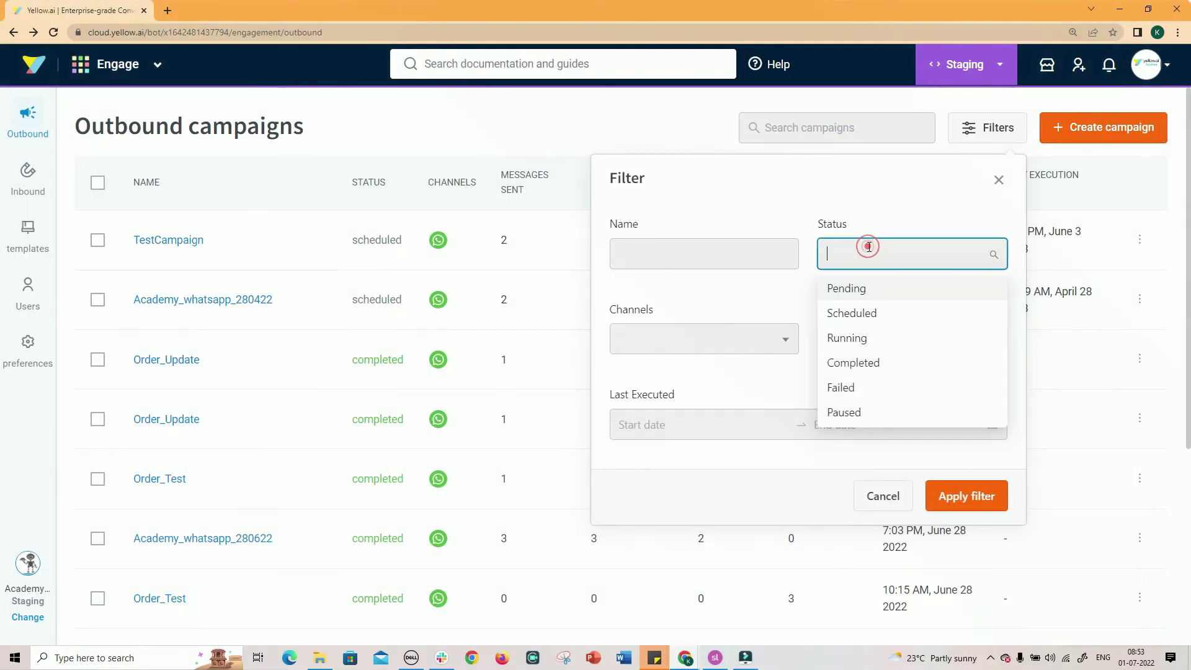
- Filter campaigns to Completed status and the Whatsapp channel, and apply the filter
{"action": "left_click", "coordinate": [856, 364]}
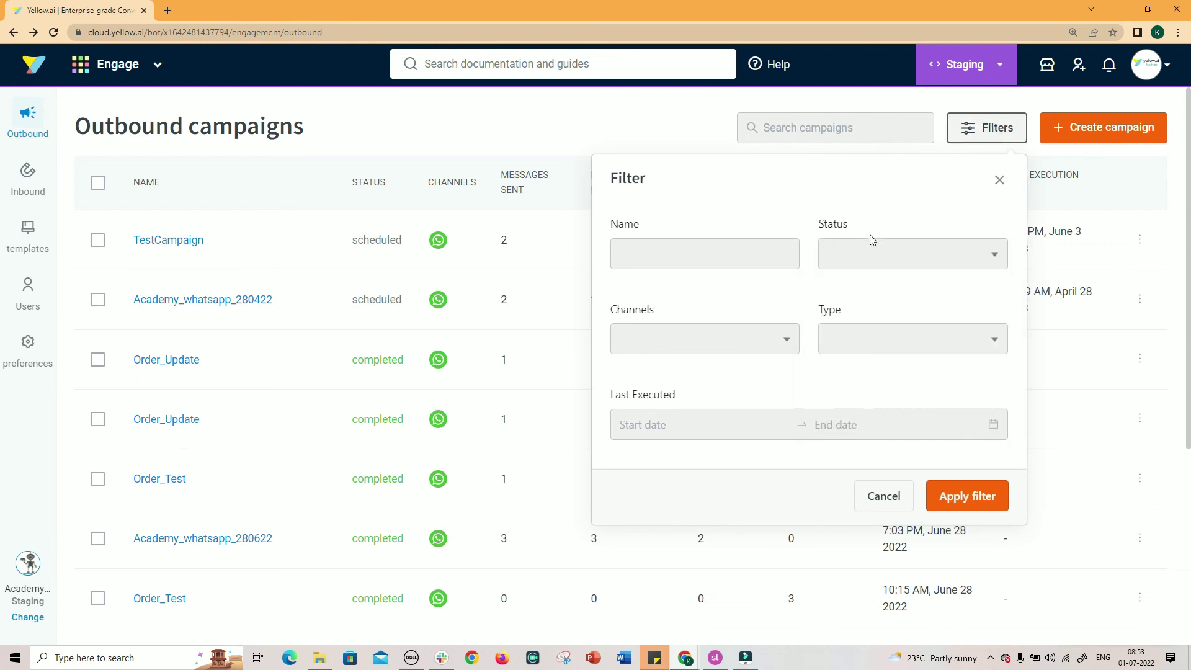
{"action": "left_click", "coordinate": [769, 341]}
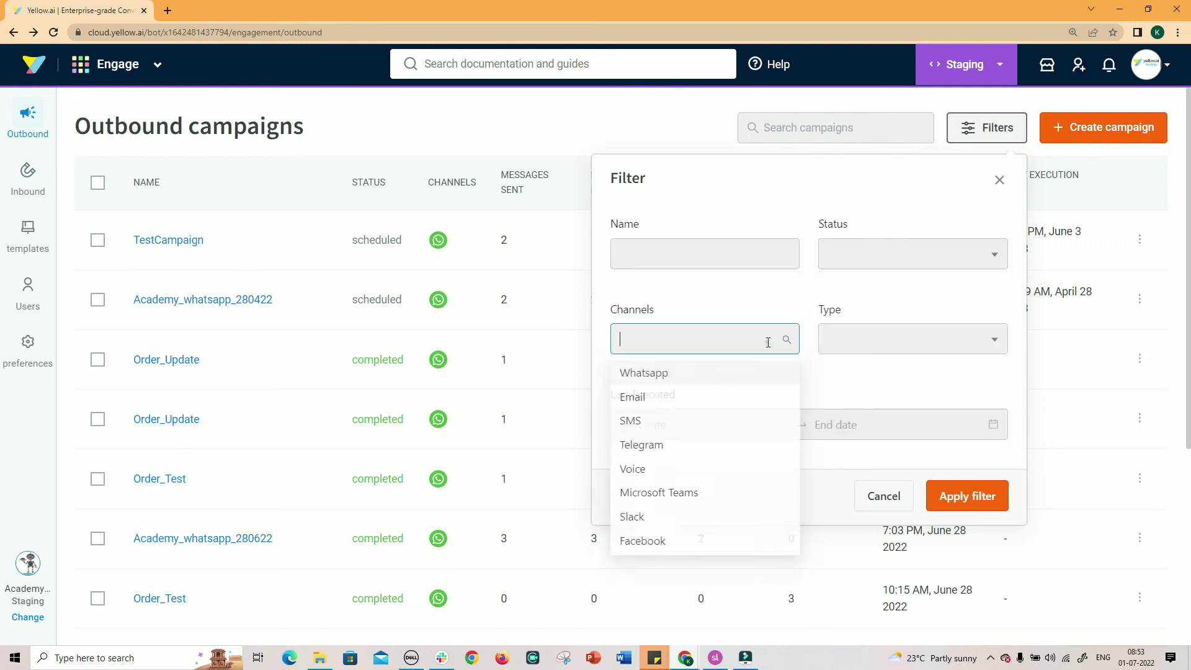
{"action": "left_click", "coordinate": [670, 379]}
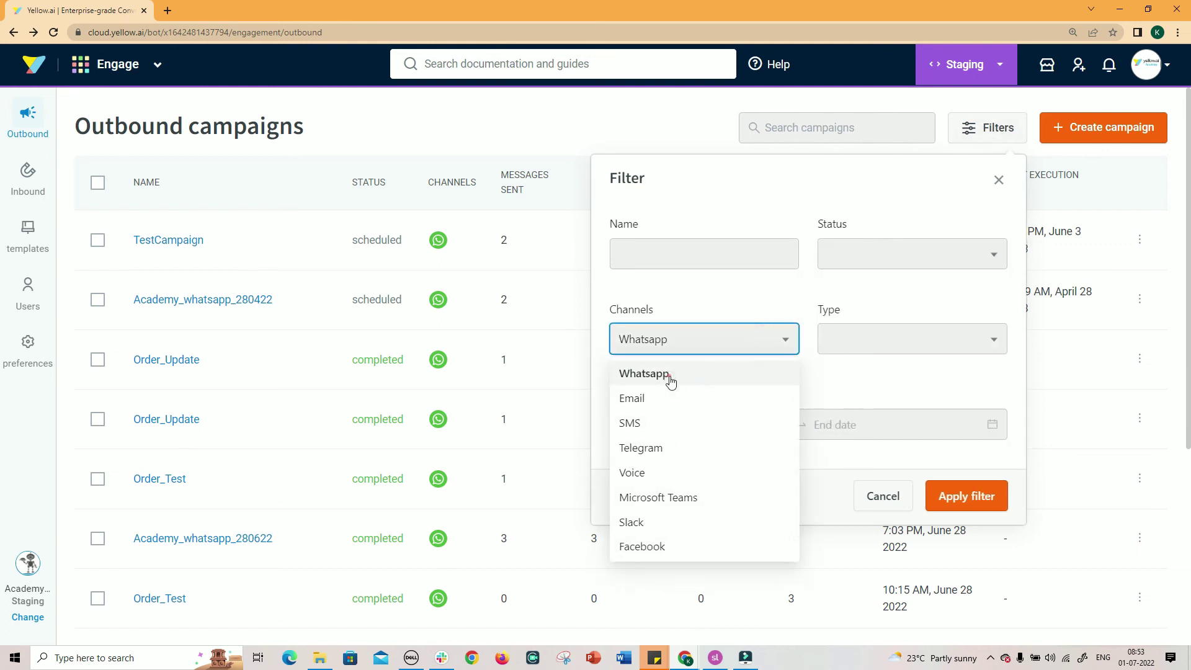
{"action": "left_click", "coordinate": [986, 497]}
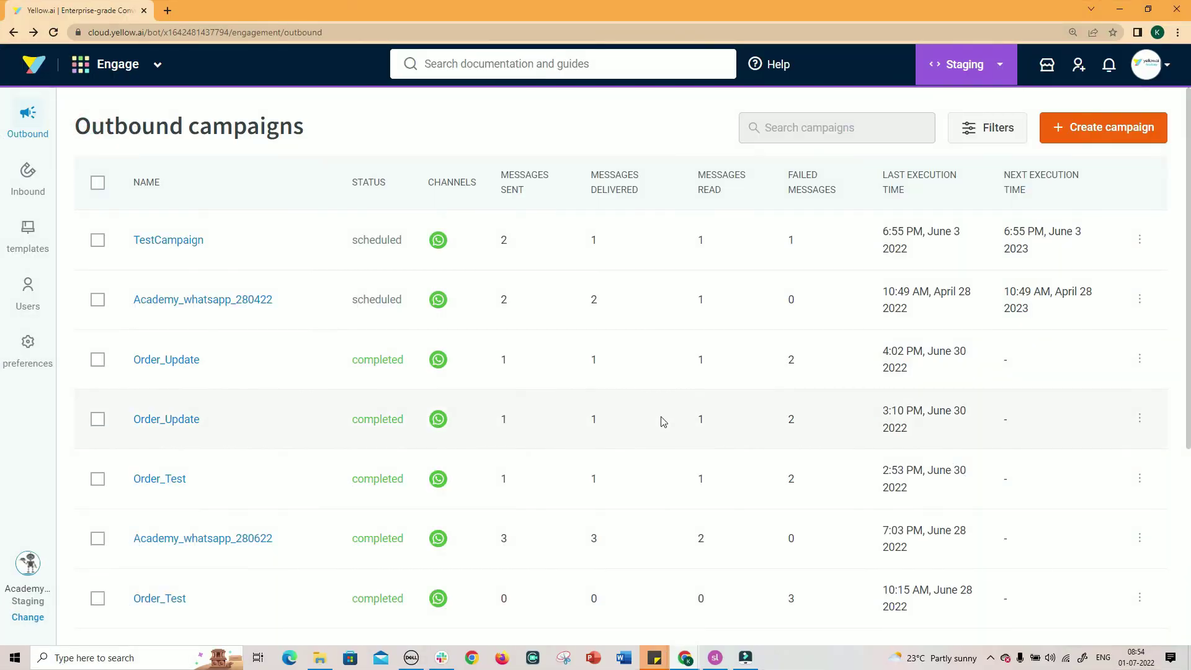
- Open Academy_whatsapp_280622 and review its funnel: 3 scheduled, 3 sent, 3 delivered, 2 read, 0 failed
{"action": "left_click", "coordinate": [202, 539]}
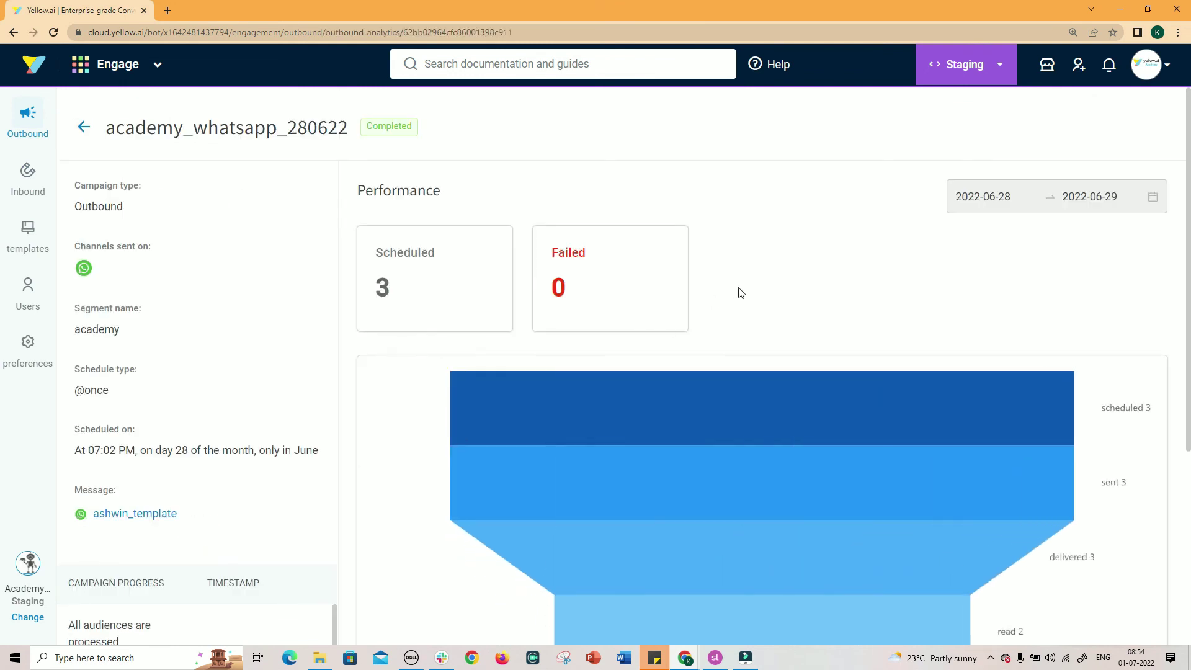
{"action": "scroll", "coordinate": [740, 292], "scroll_direction": "down", "scroll_amount": 3}
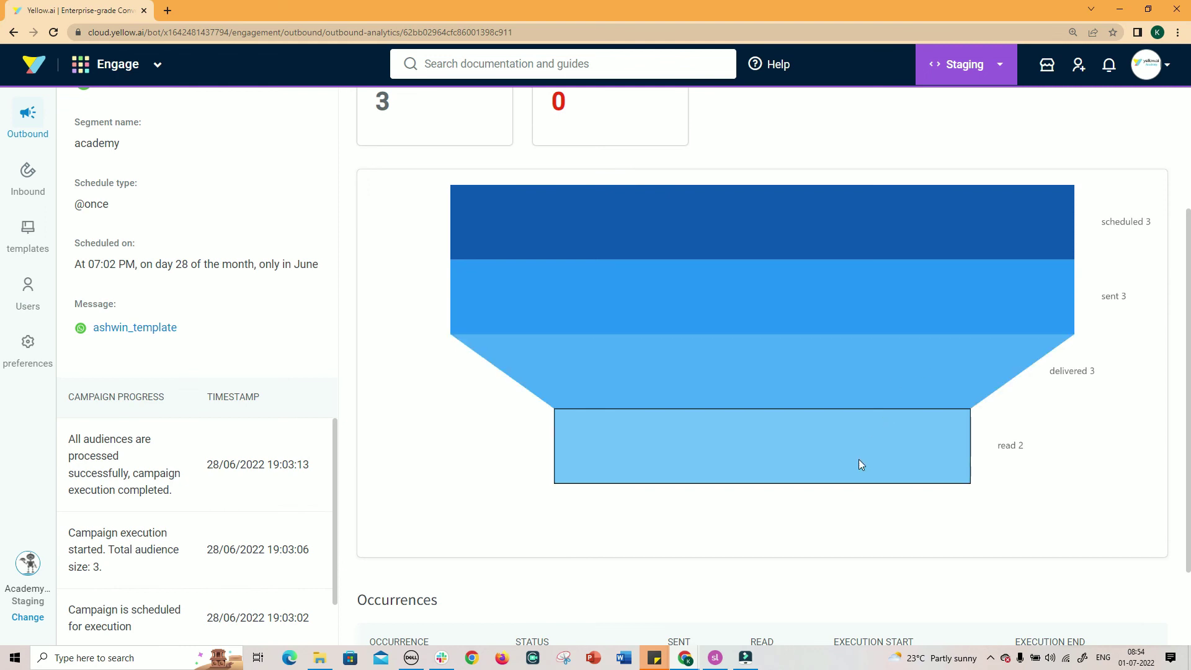
{"action": "scroll", "coordinate": [859, 459], "scroll_direction": "down", "scroll_amount": 2}
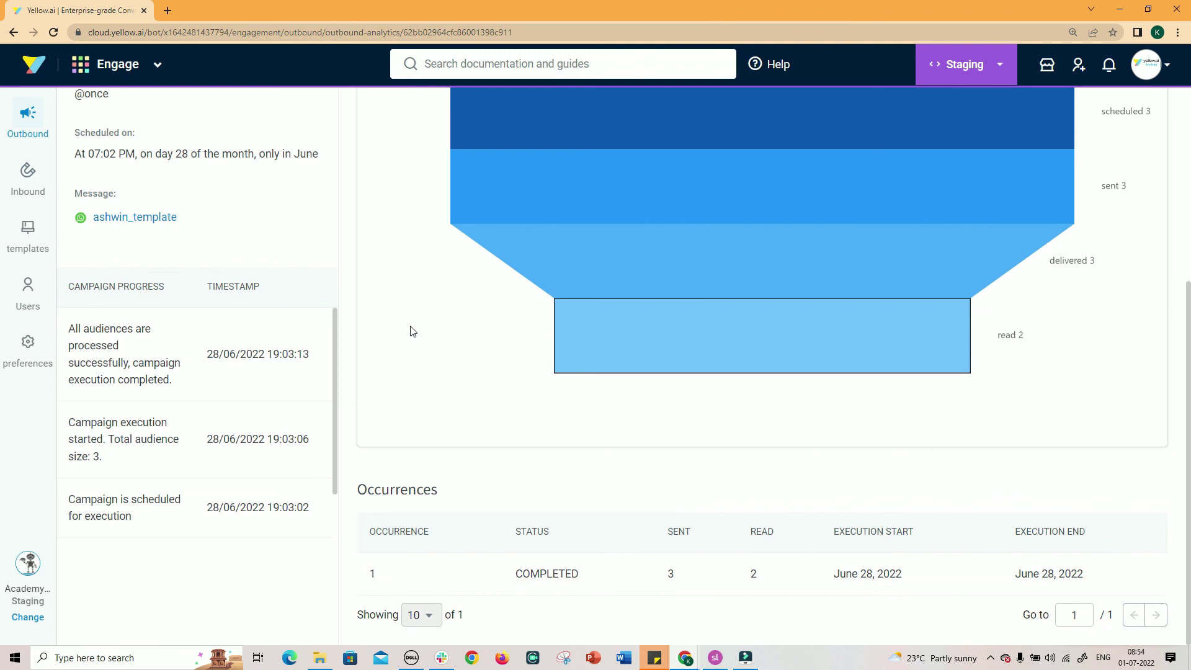
{"action": "scroll", "coordinate": [412, 331], "scroll_direction": "up", "scroll_amount": 1}
{"action": "scroll", "coordinate": [413, 331], "scroll_direction": "up", "scroll_amount": 4}
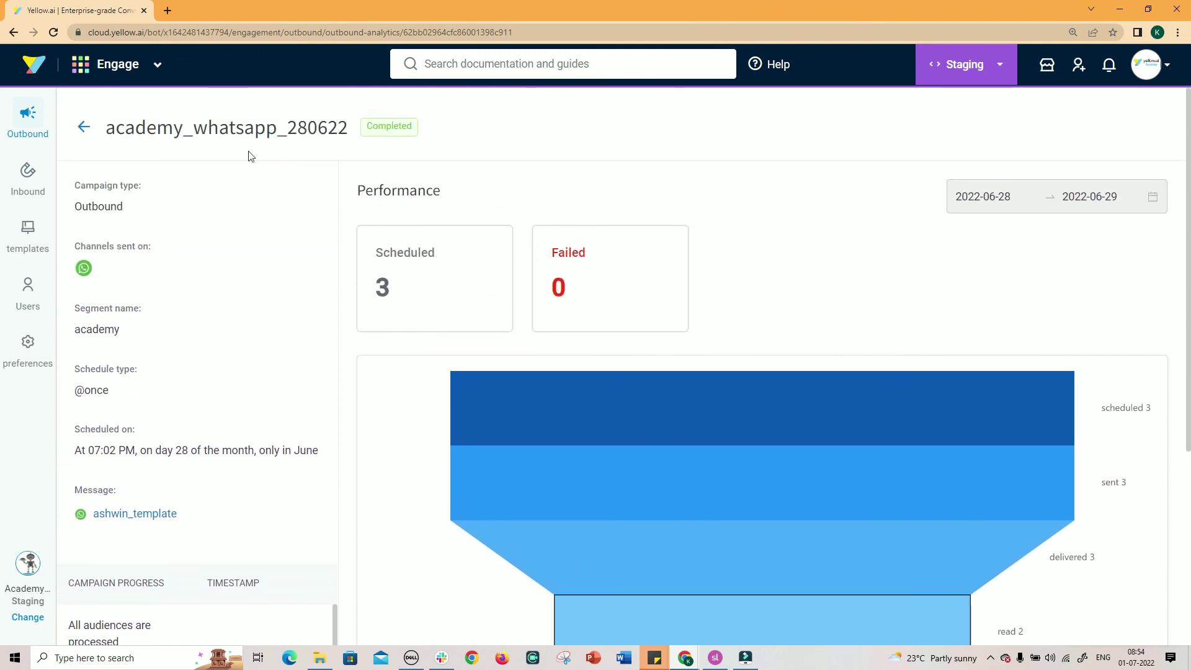
- Go back from the Academy_whatsapp_280622 report to the Outbound campaigns list
{"action": "left_click", "coordinate": [80, 128]}
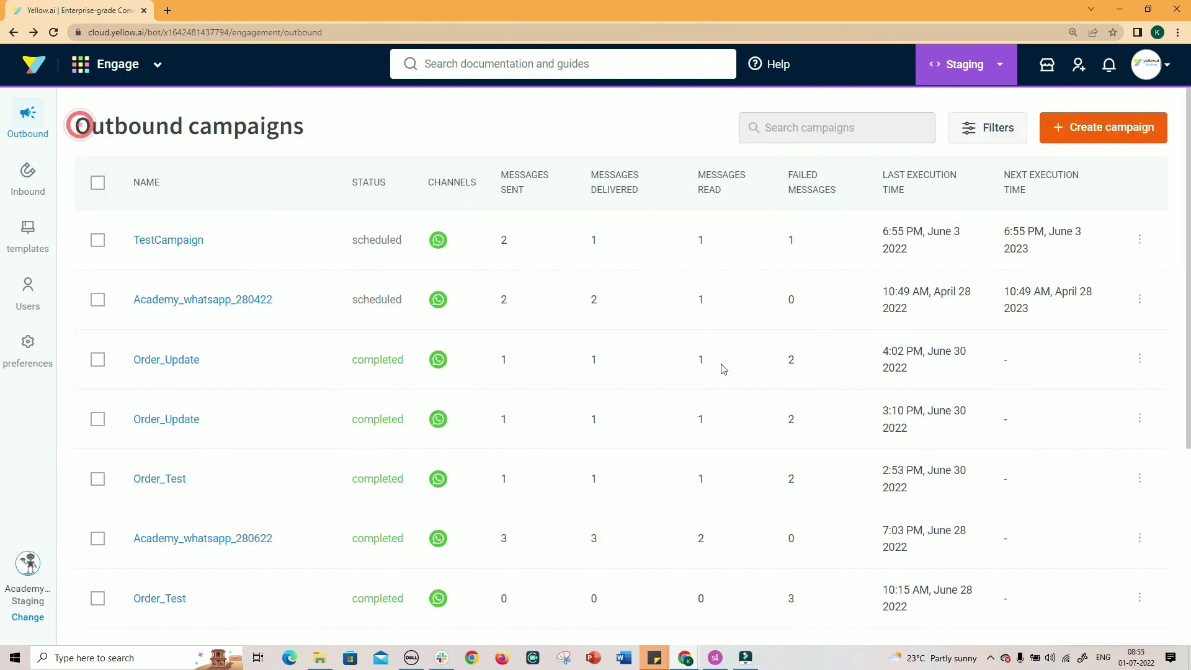